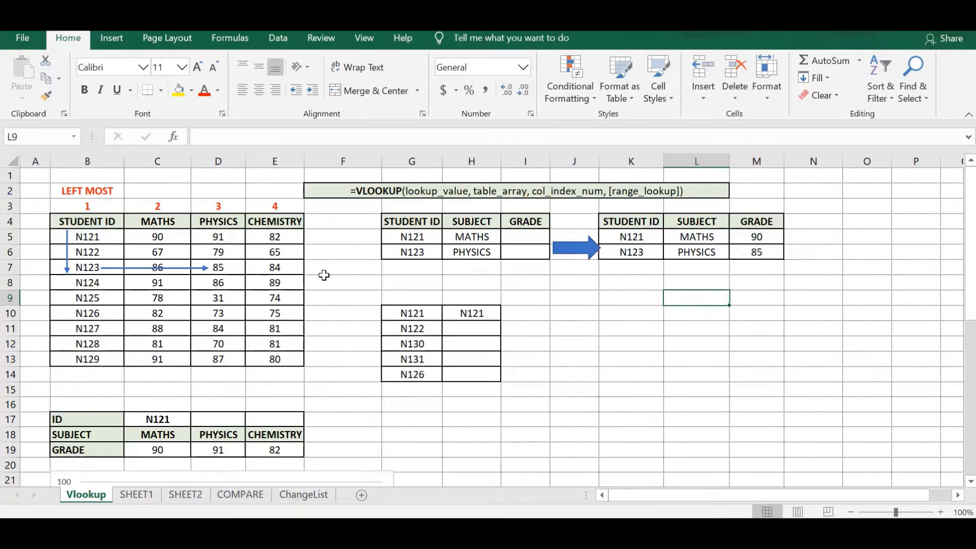
Examine the student grades table B4:E13, its leftmost ID column and the lookup IDs, tracing student N123 to the PHYSICS grade.
left_click(424, 238)
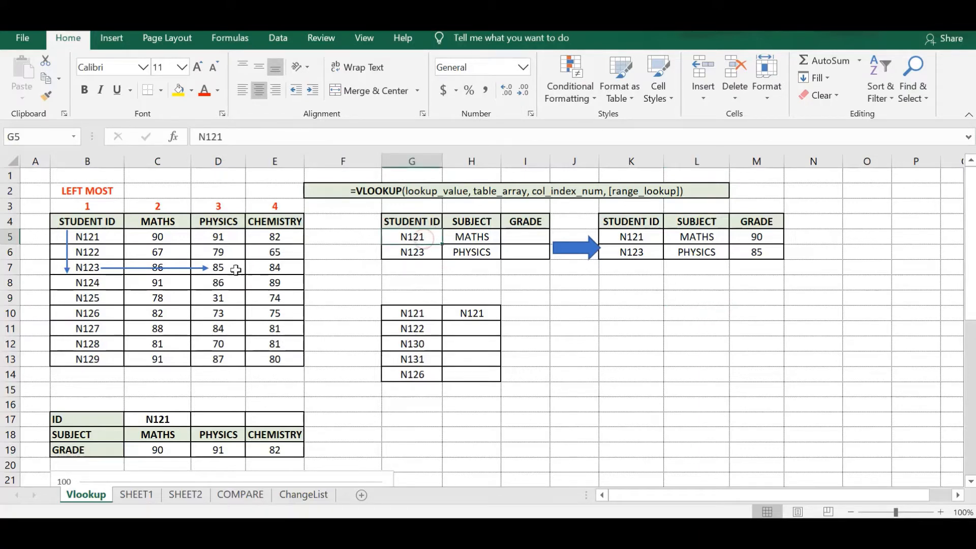
left_click_drag(84, 221, 266, 355)
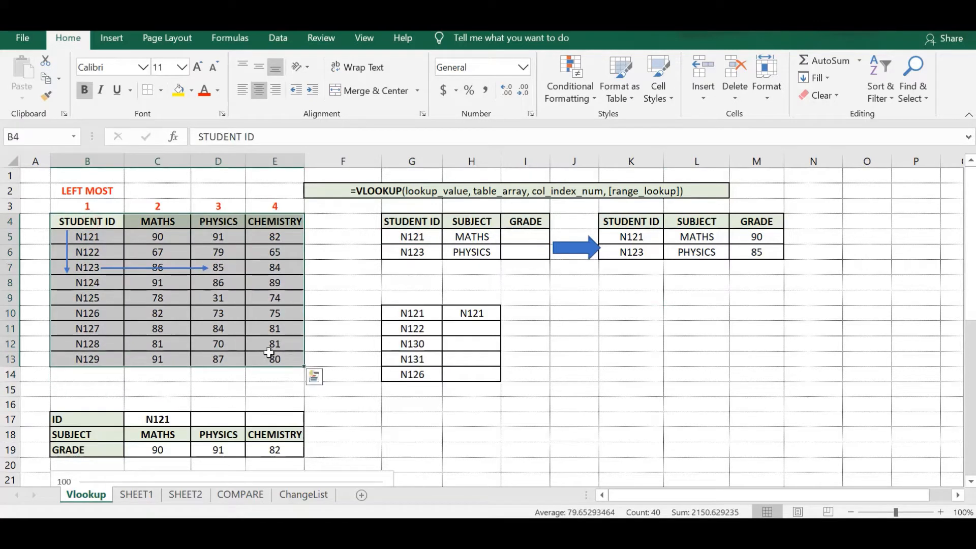
left_click_drag(87, 221, 96, 357)
left_click(84, 268)
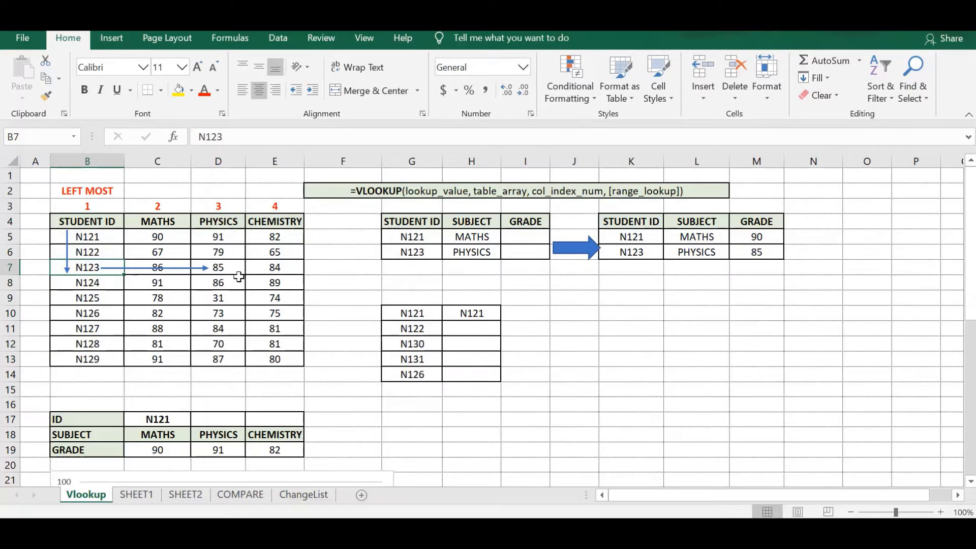
left_click(348, 238)
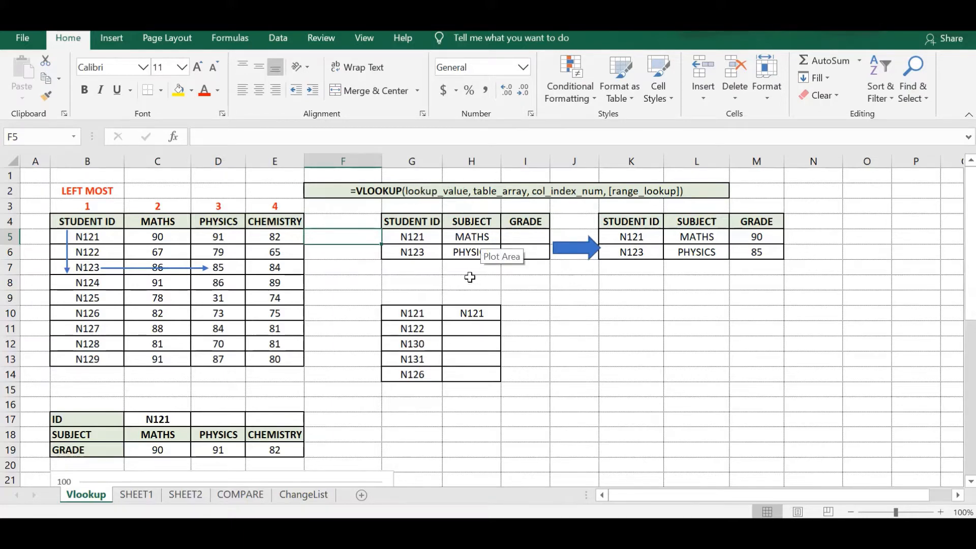
left_click(424, 239)
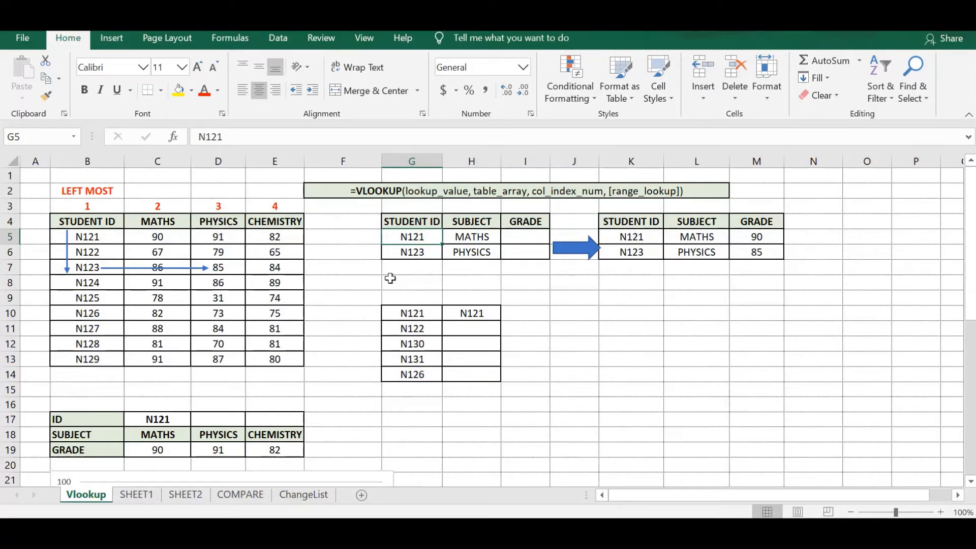
left_click(416, 253)
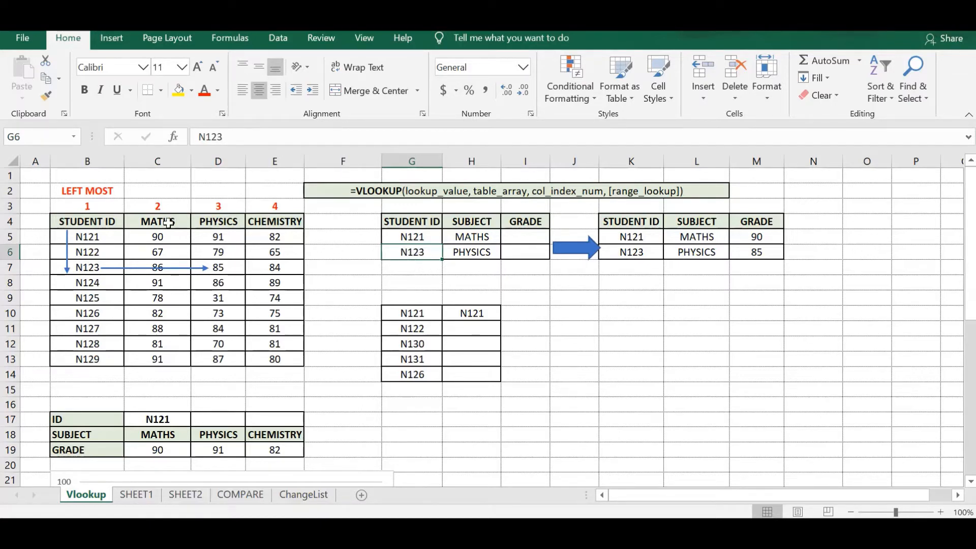
left_click_drag(87, 226, 269, 359)
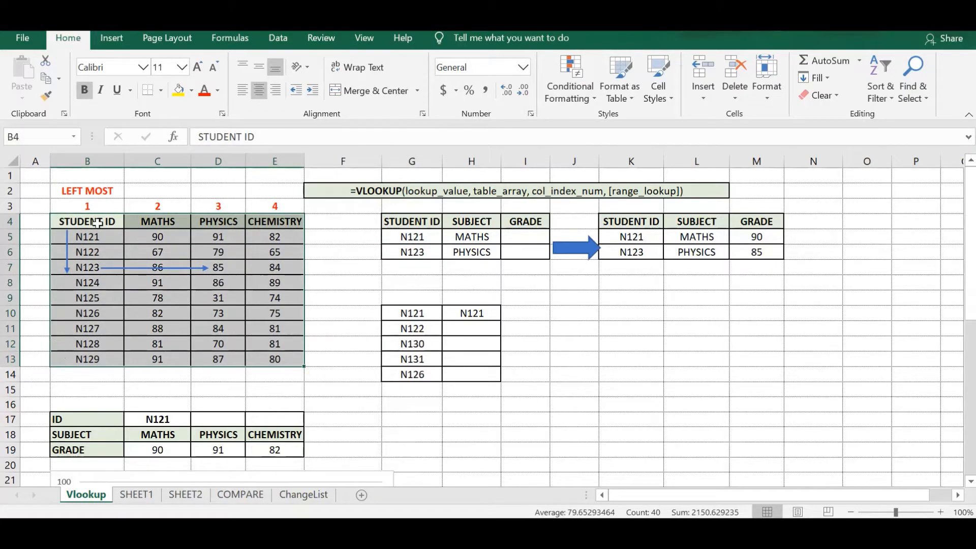
left_click_drag(95, 223, 91, 330)
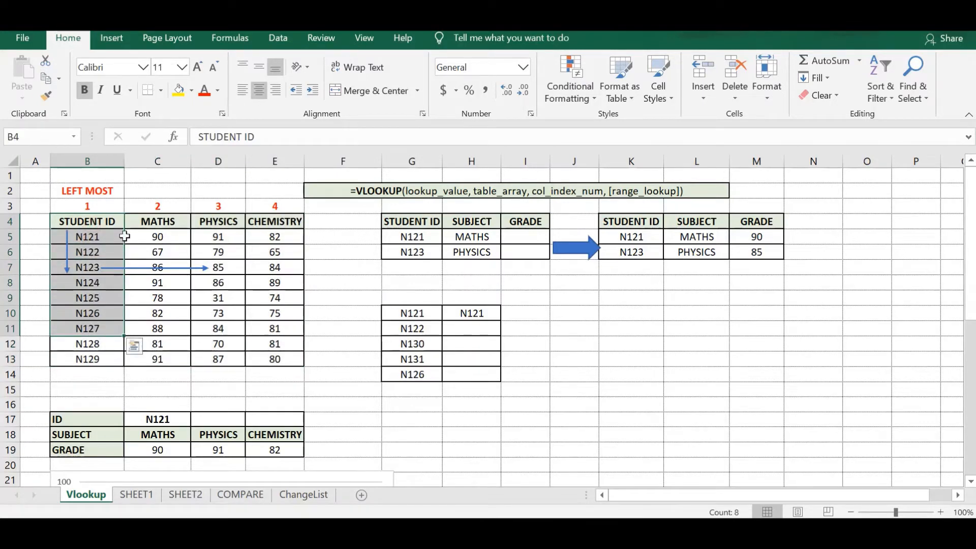
left_click(89, 268)
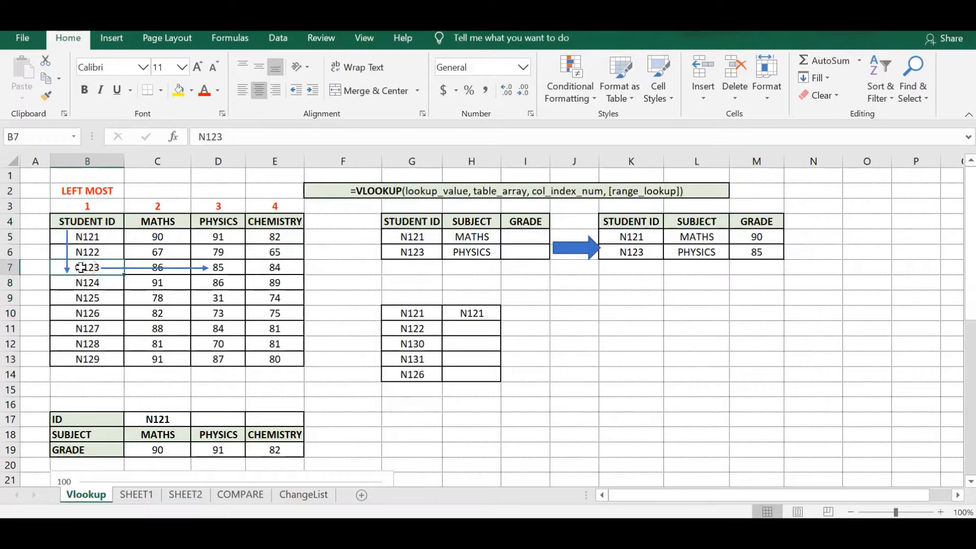
left_click(223, 269)
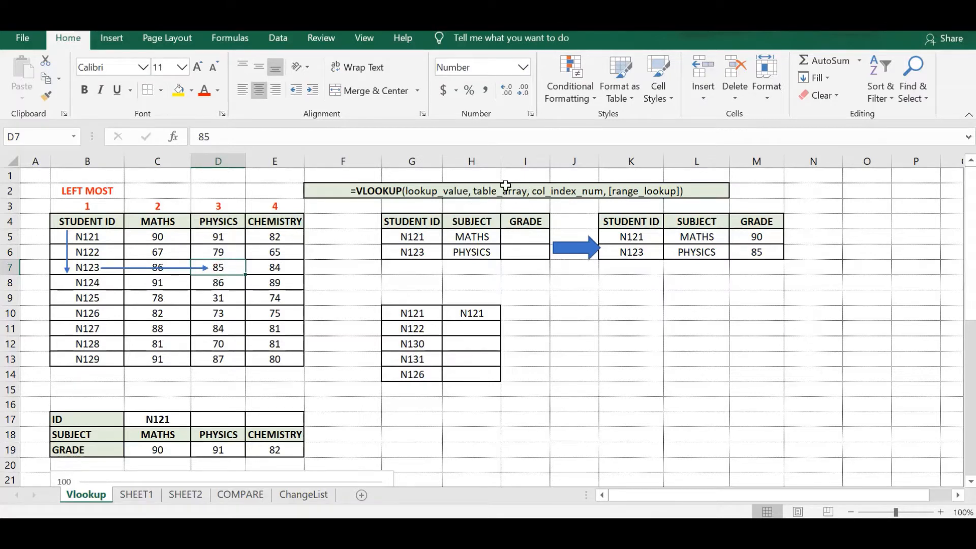
left_click_drag(102, 221, 272, 365)
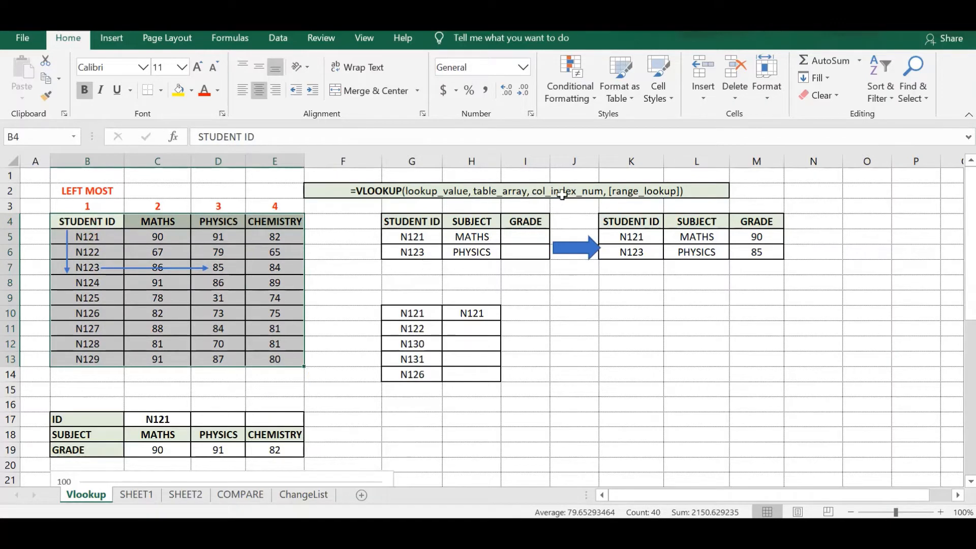
left_click(224, 267)
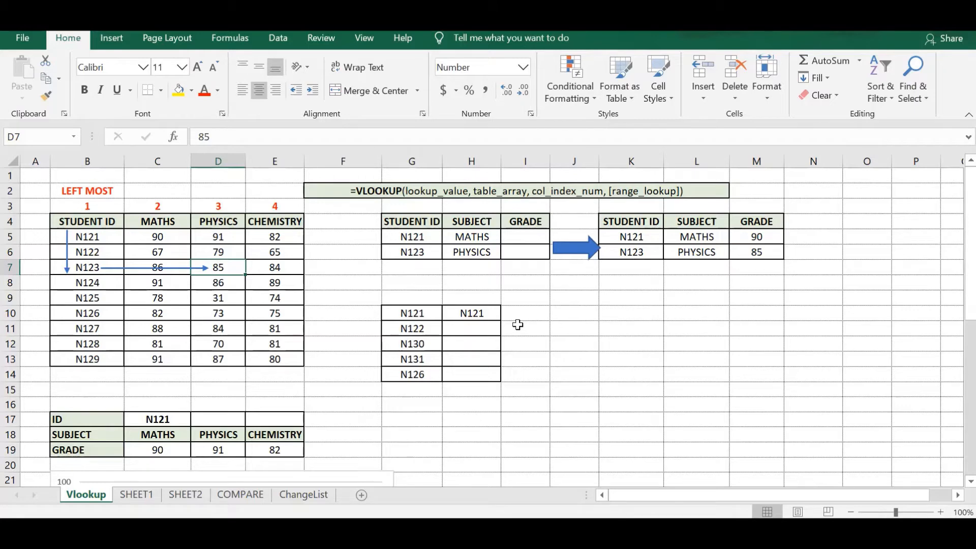
Start a VLOOKUP formula in GRADE cell I6 with the student ID in G6 as the lookup value.
left_click(522, 253)
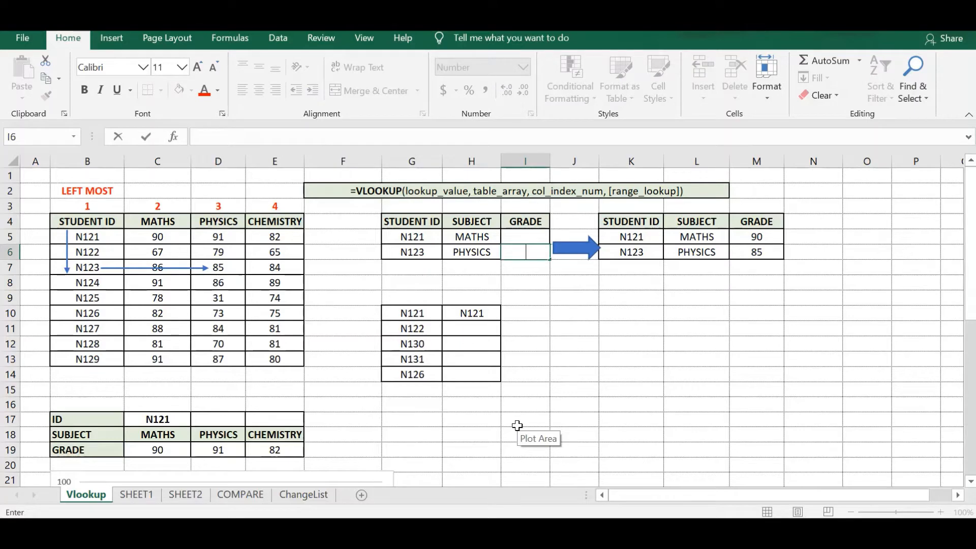
type("=v")
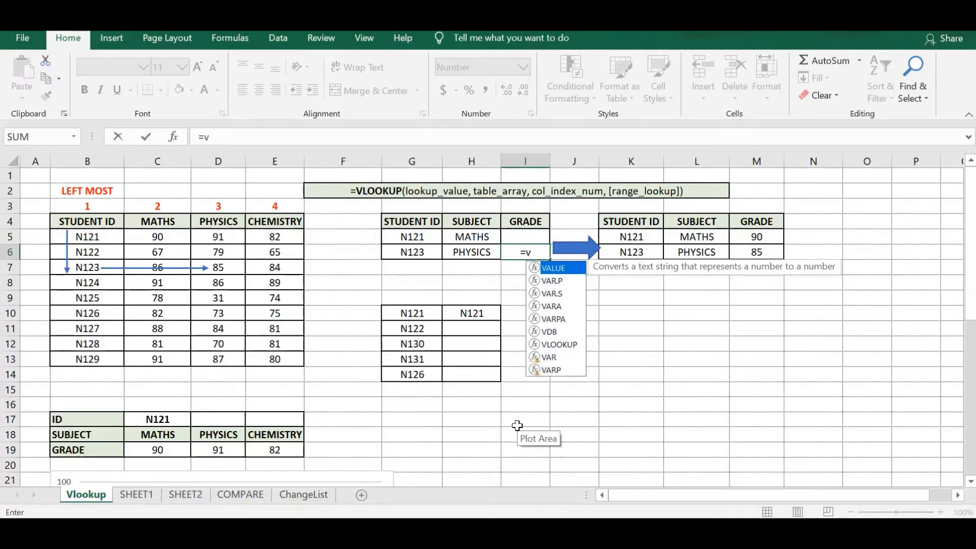
type("lokk")
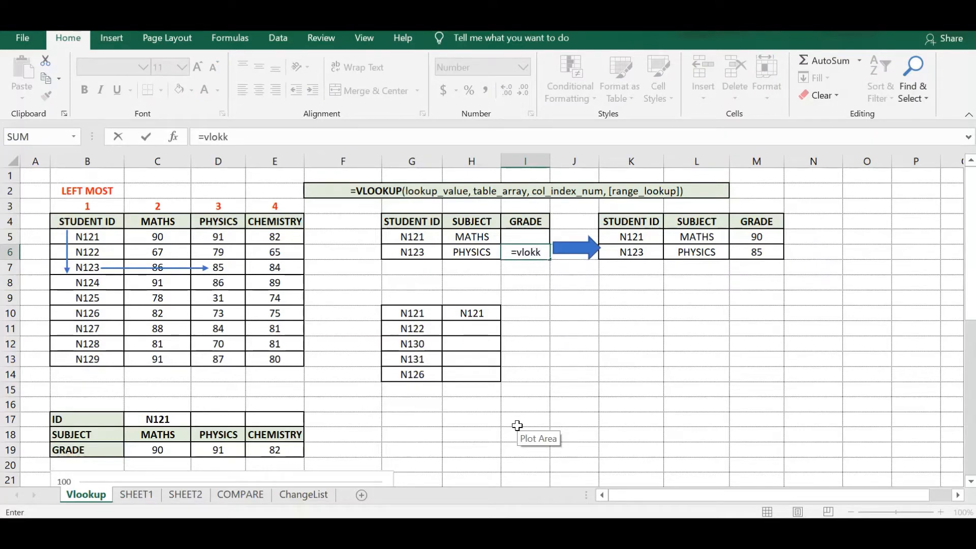
key("BackSpace")
key("BackSpace")
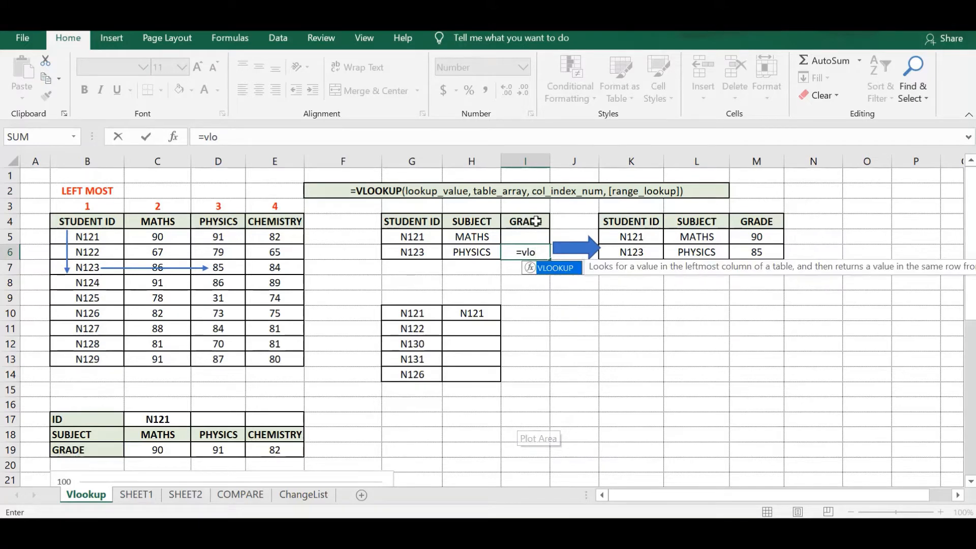
double_click(559, 269)
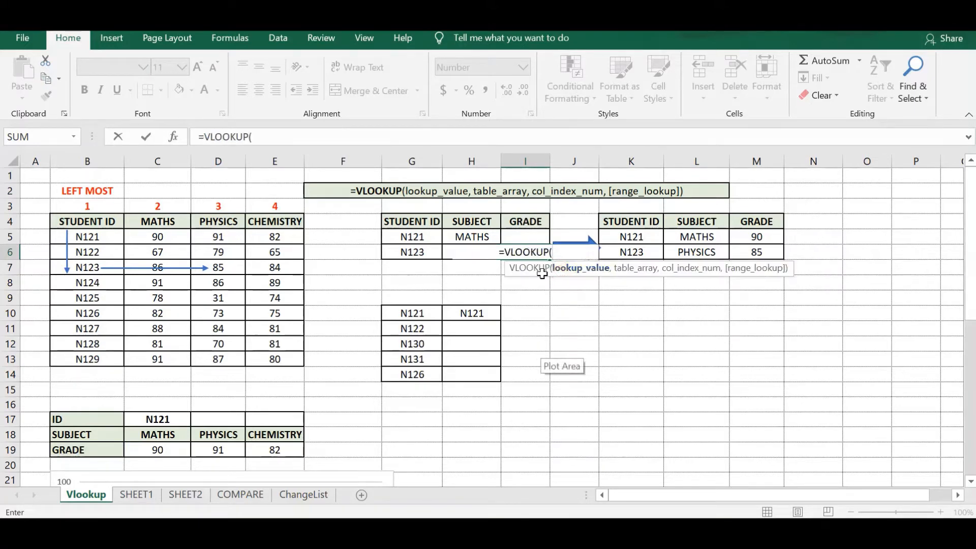
left_click(416, 251)
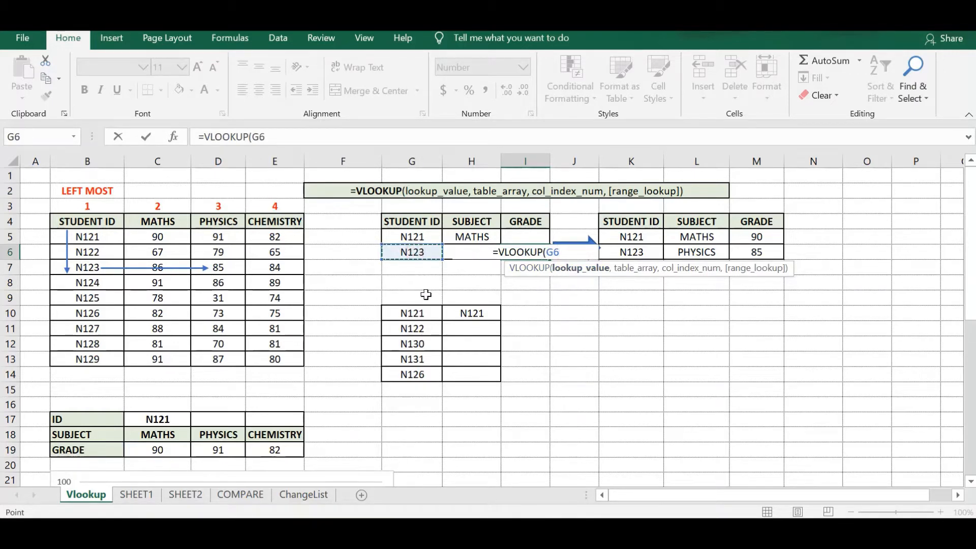
type(",")
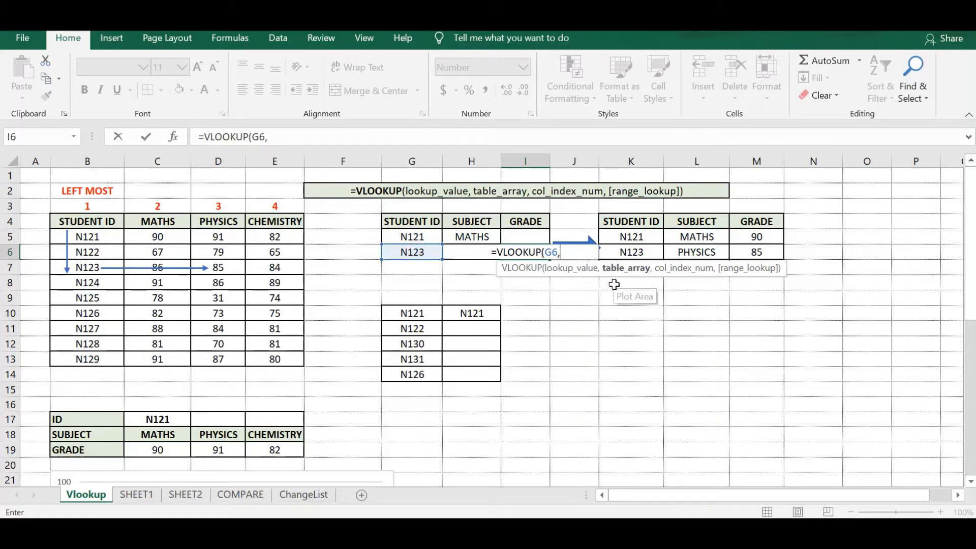
Complete the I6 VLOOKUP with table array B4:E13, column index 3 and FALSE for an exact match.
left_click_drag(69, 222, 266, 357)
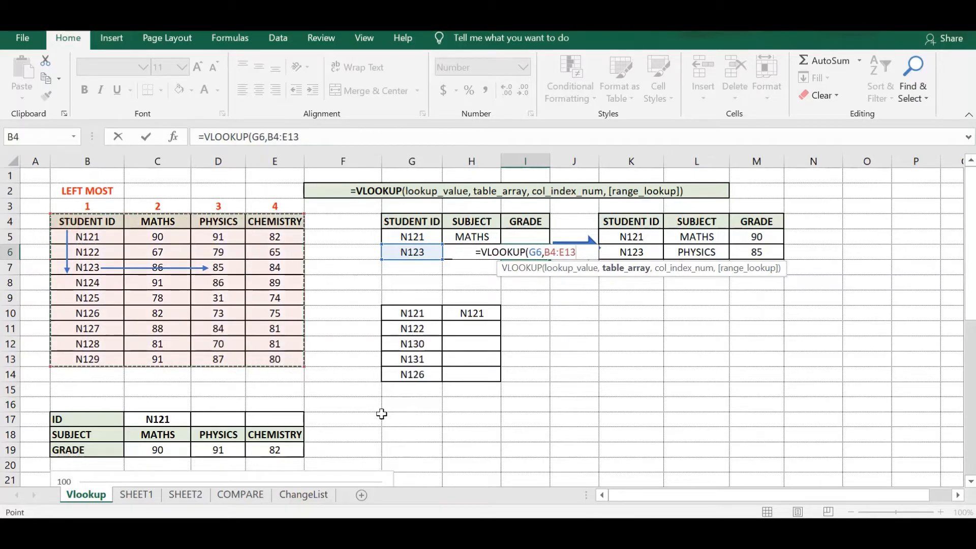
type(",")
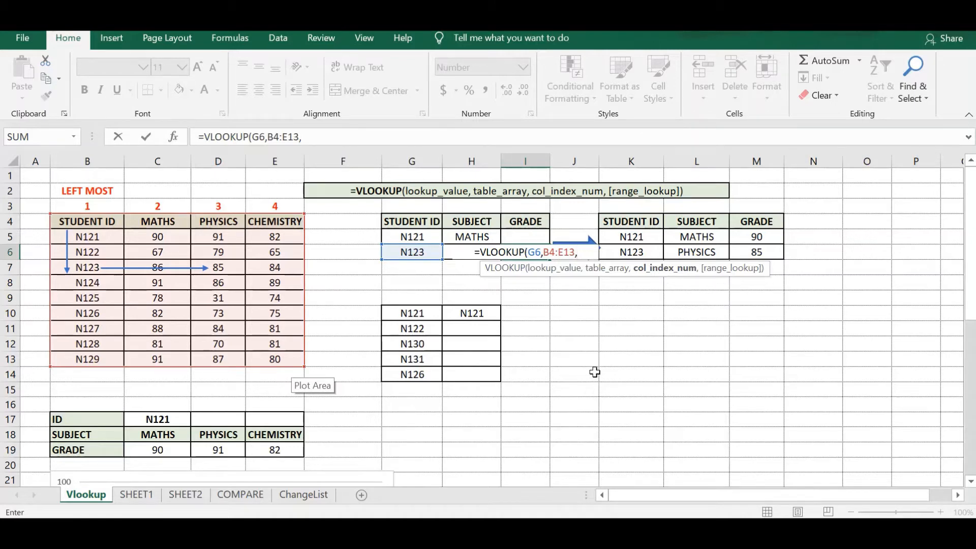
type("3,")
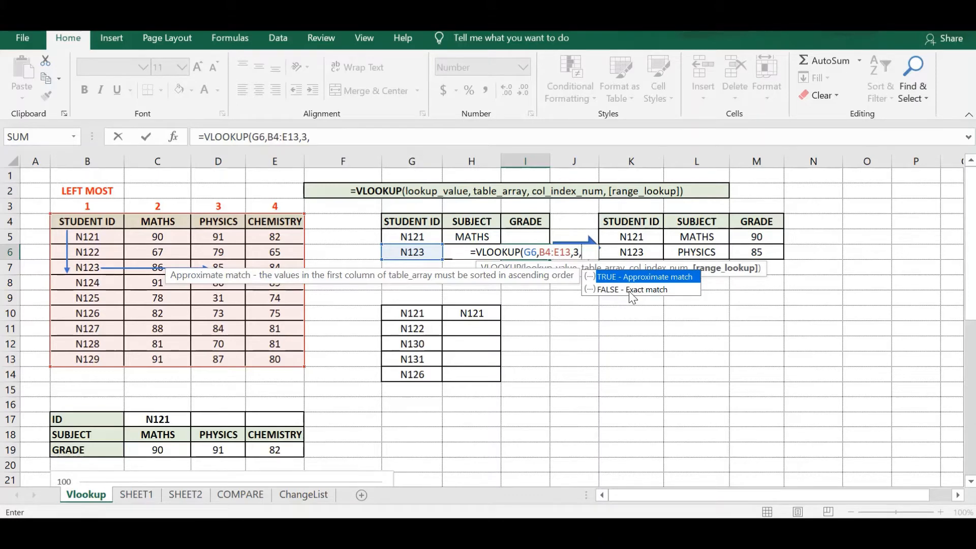
key("Down")
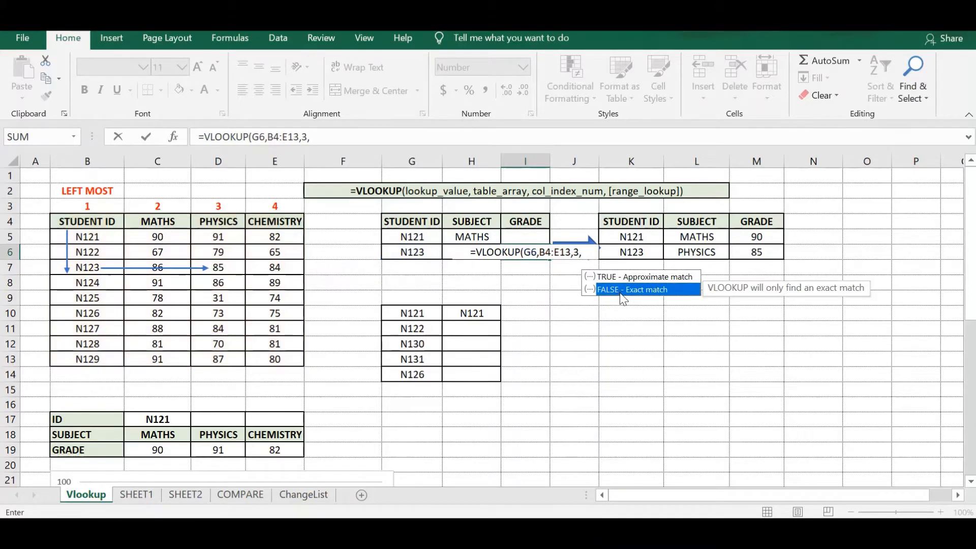
double_click(621, 291)
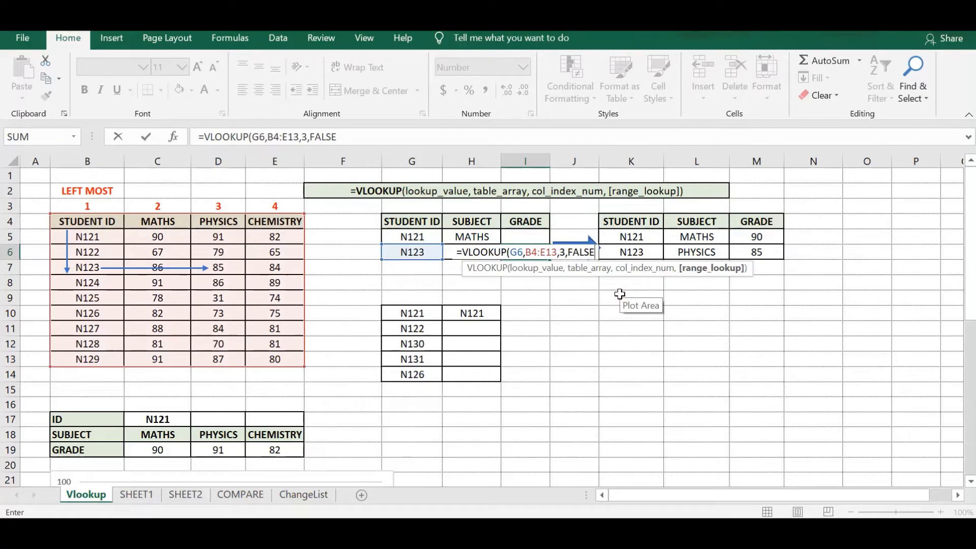
type(")")
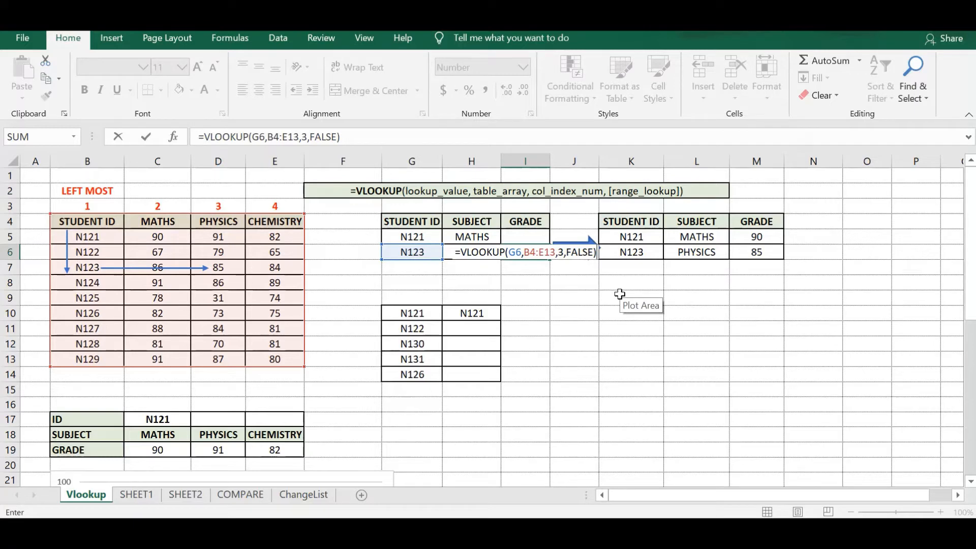
key("Return")
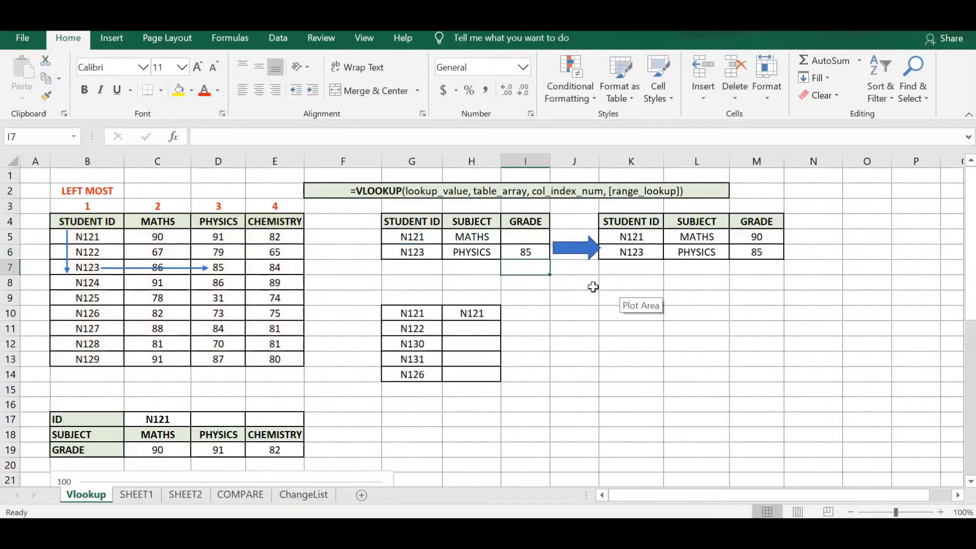
Review the lookup value and column index in the I6 formula, and trace student N121 to the MATHS grade in the source table.
left_click(528, 251)
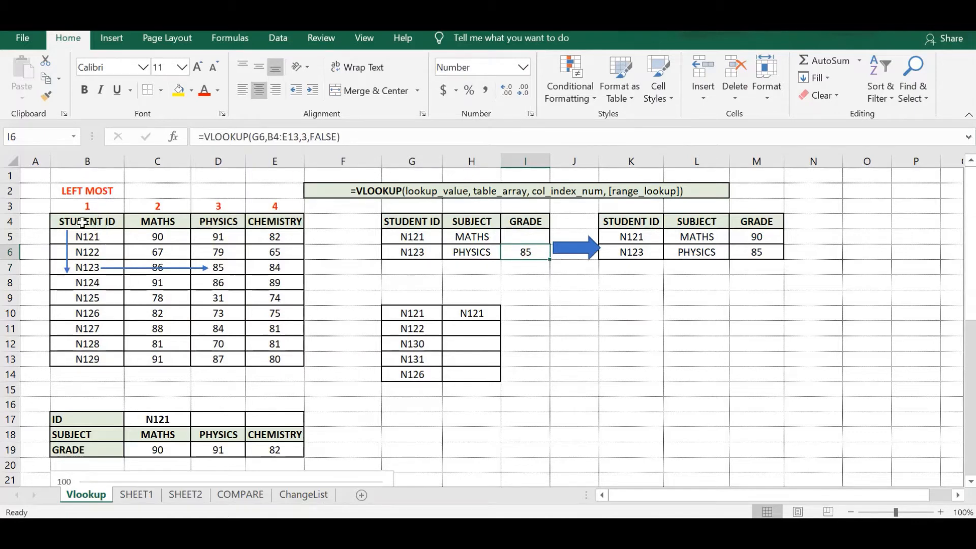
left_click(412, 251)
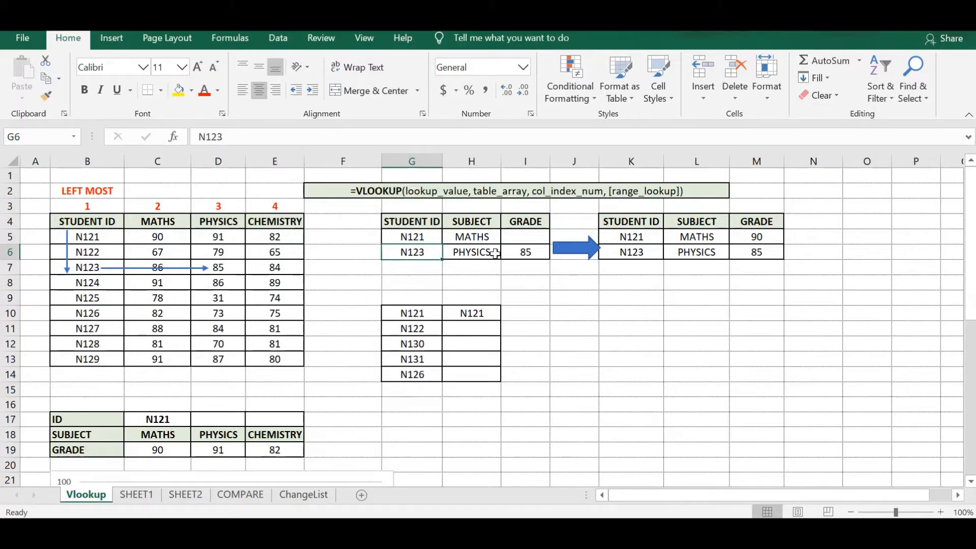
left_click(513, 252)
left_click(304, 137)
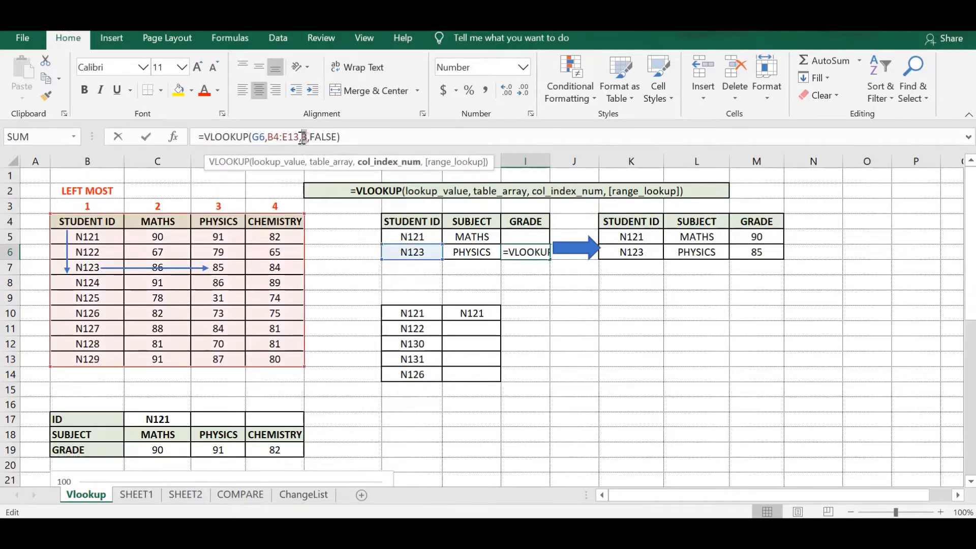
key("ctrl+Return")
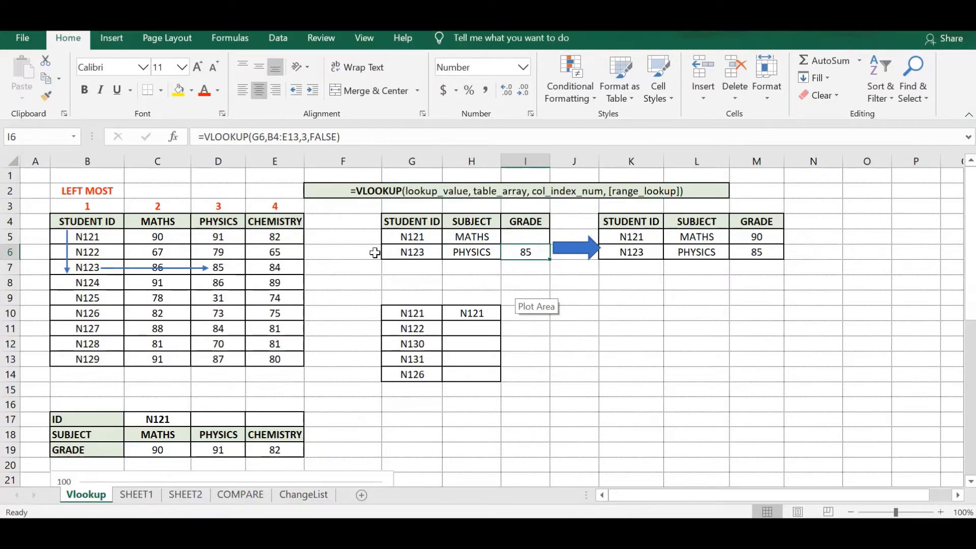
left_click(406, 238)
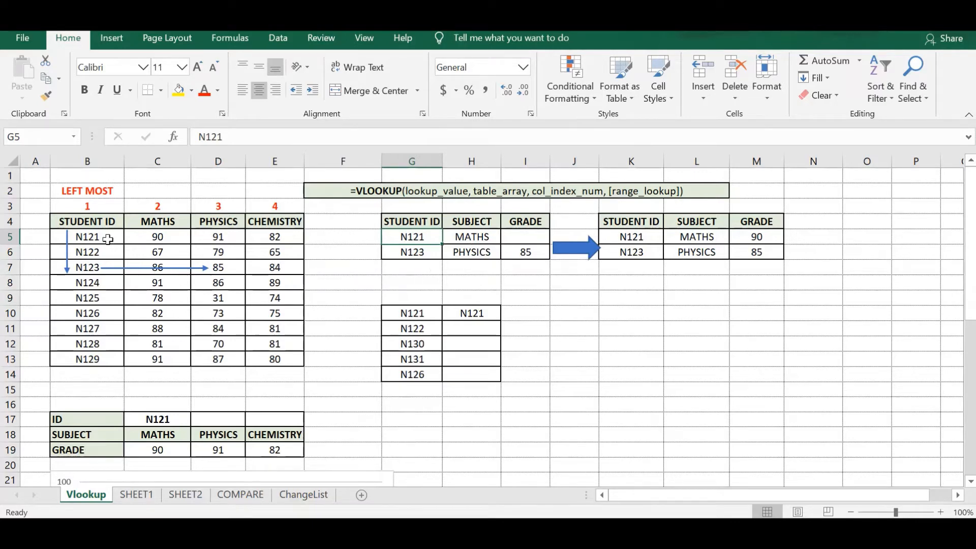
left_click_drag(99, 224, 96, 251)
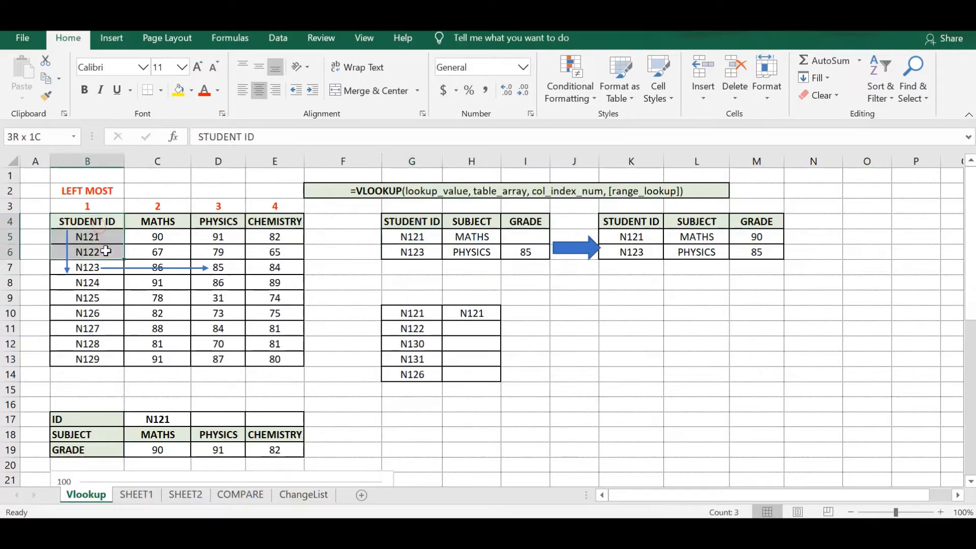
left_click(97, 236)
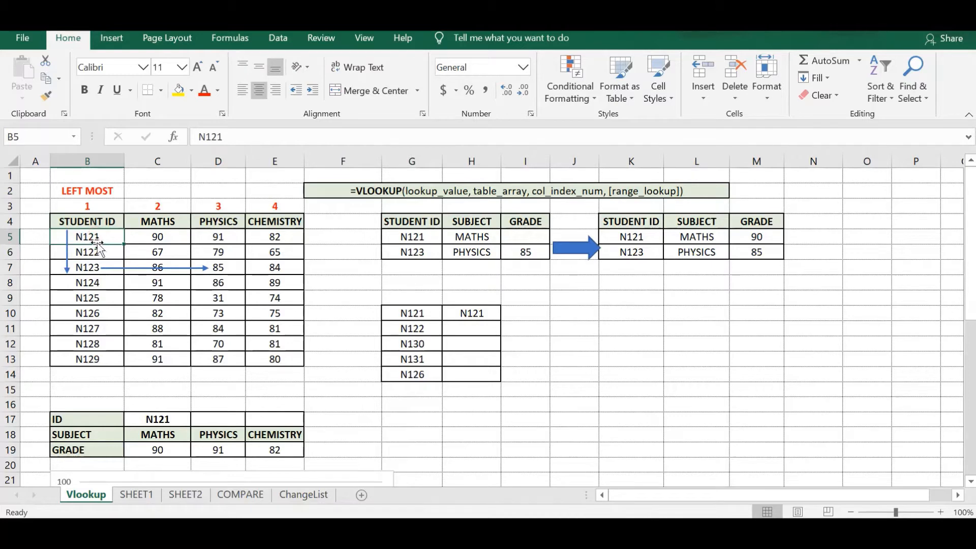
left_click(153, 237)
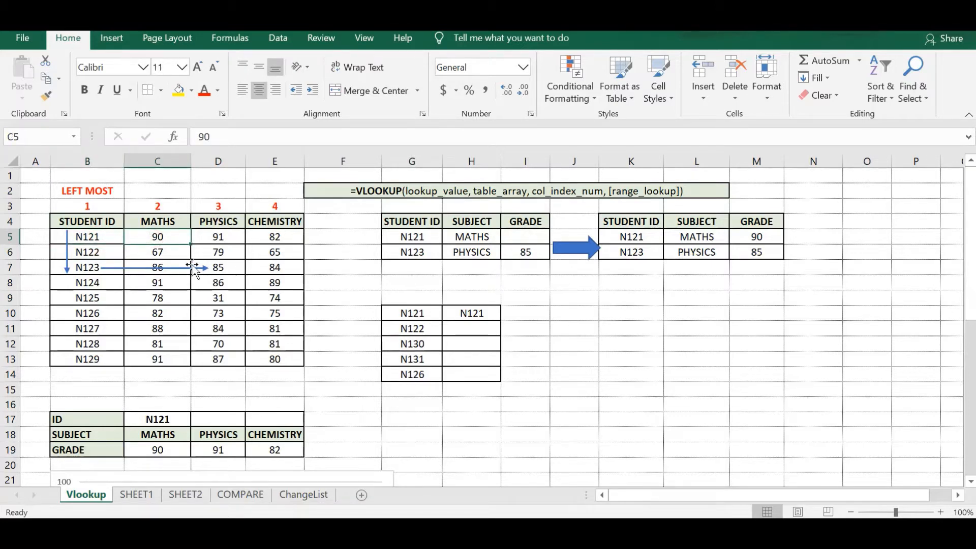
Start a VLOOKUP formula in GRADE cell I5 with the student ID in G5 as the lookup value.
double_click(525, 235)
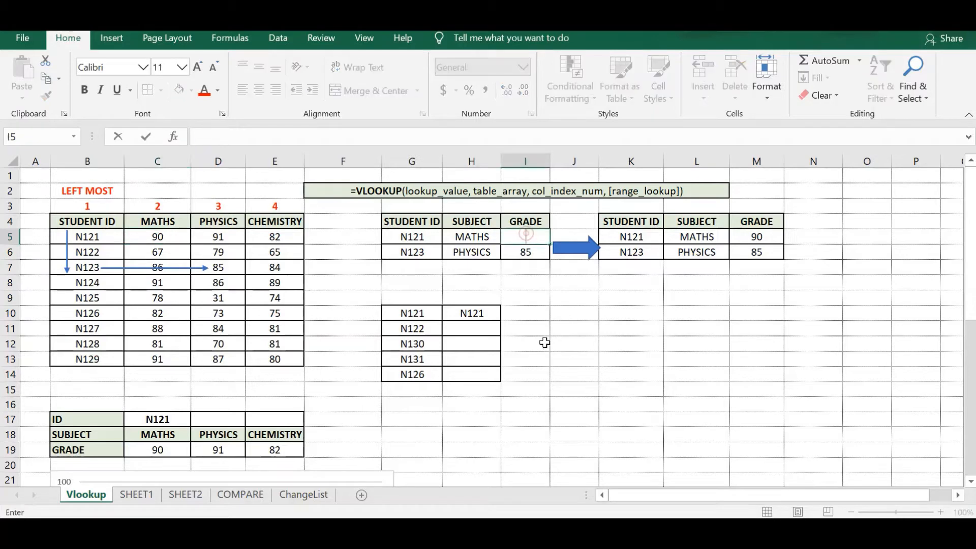
type("=vl")
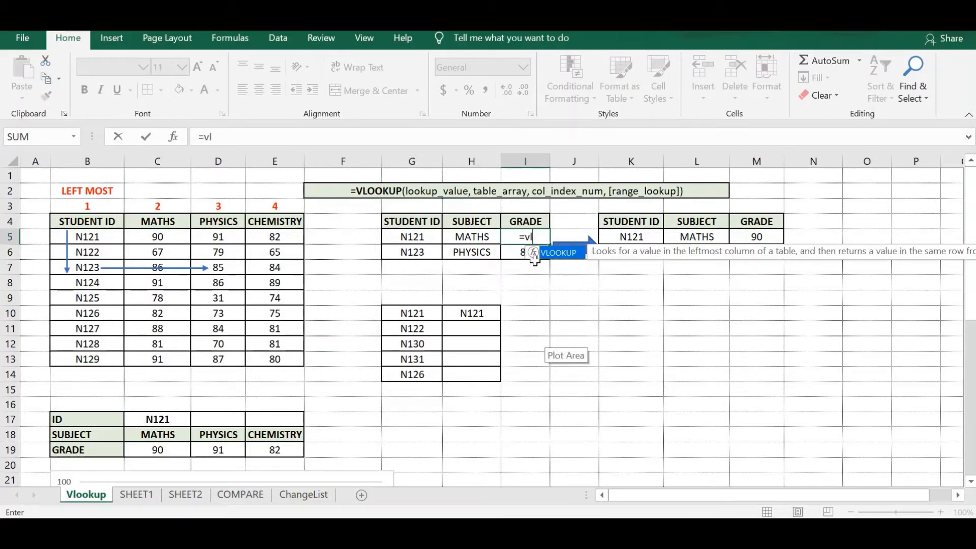
double_click(557, 253)
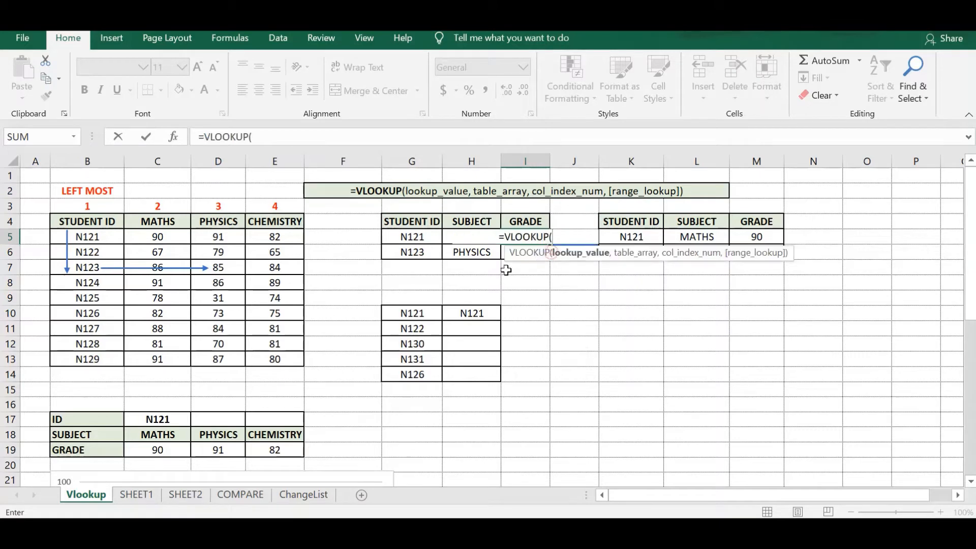
left_click(409, 237)
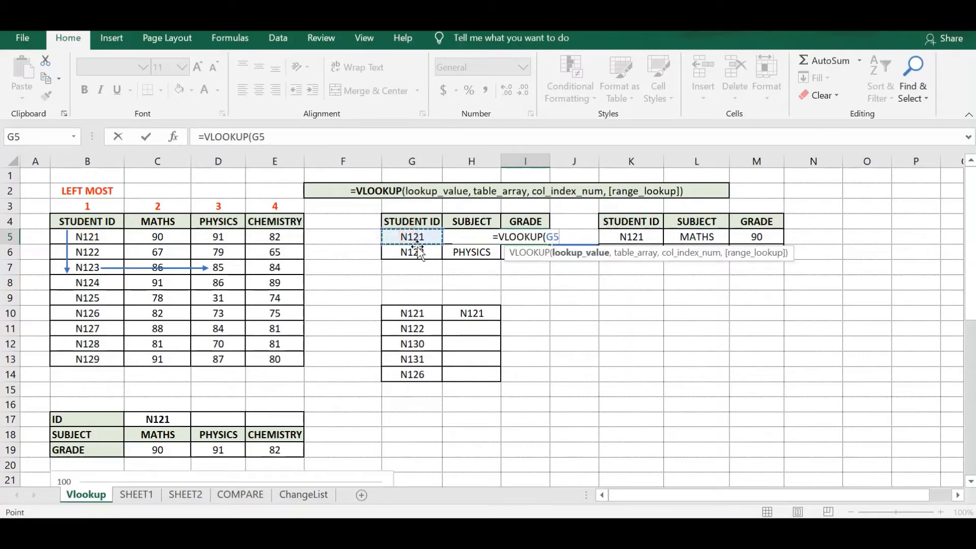
type(",")
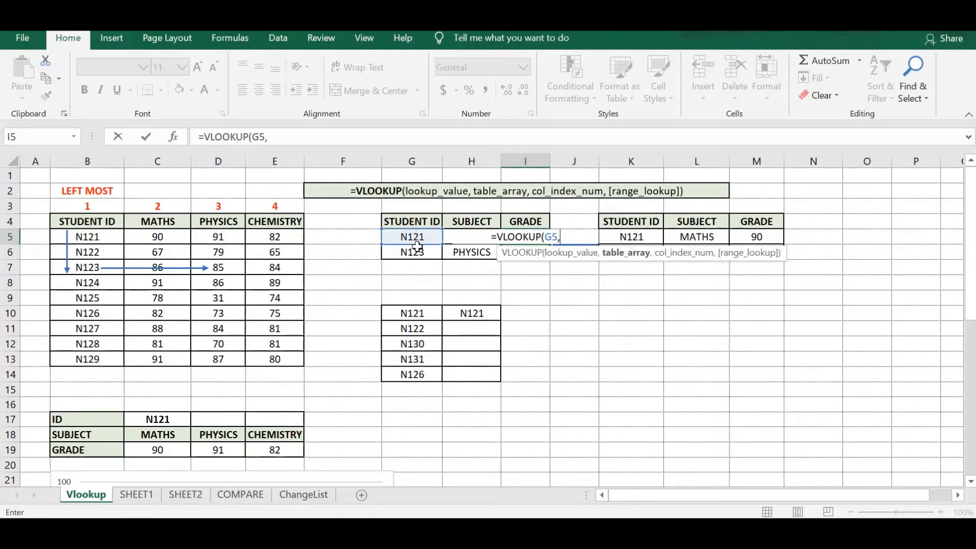
Complete the I5 VLOOKUP with table array B4:E13, column index 2 and FALSE for an exact match.
left_click(101, 219)
left_click_drag(101, 219, 272, 360)
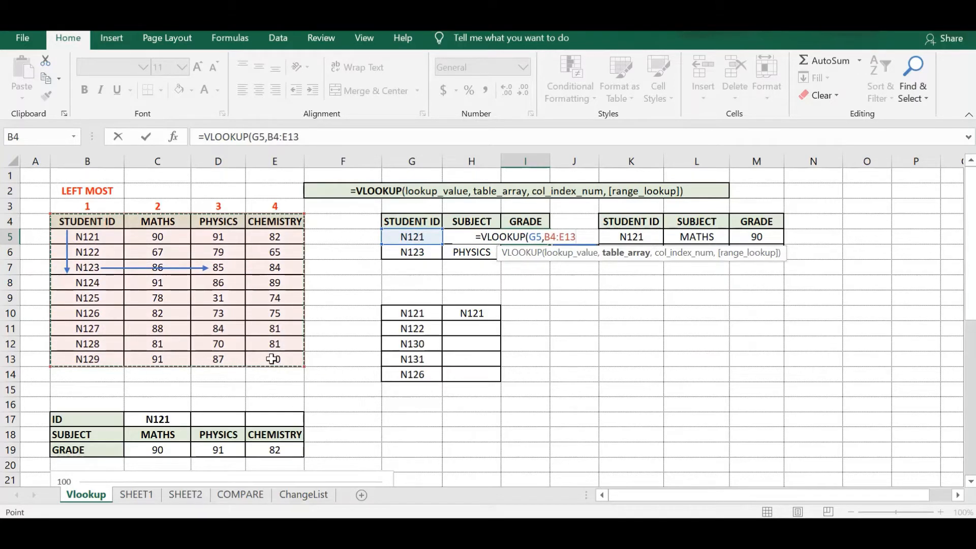
type(",")
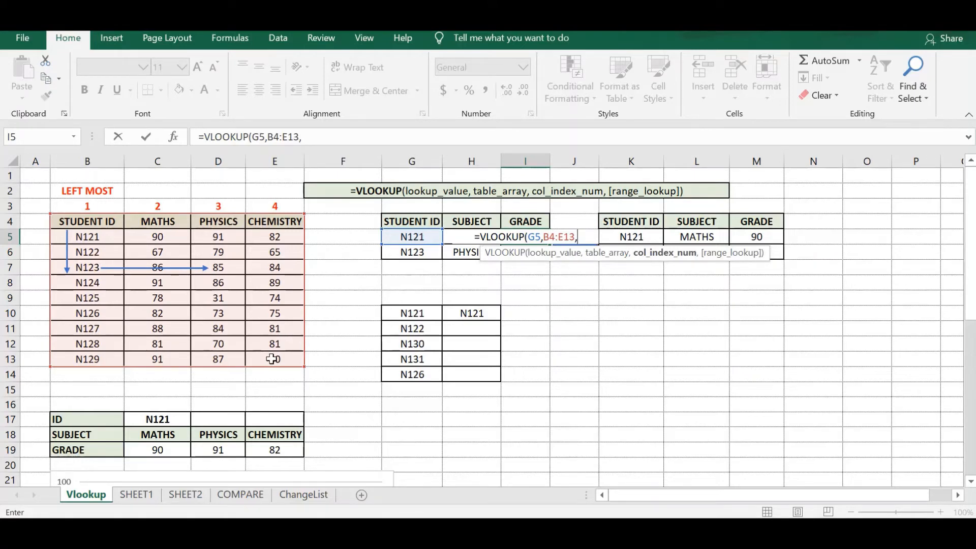
type("2,")
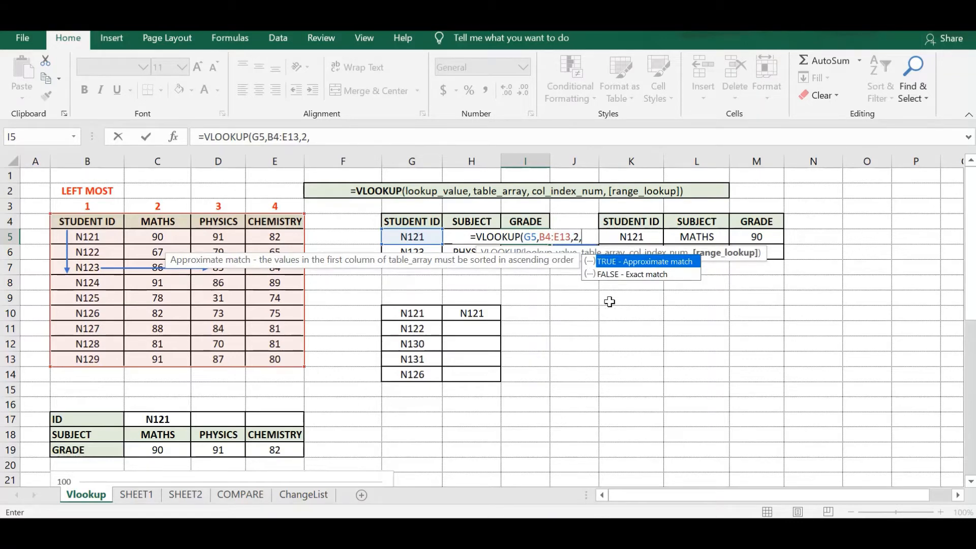
double_click(611, 276)
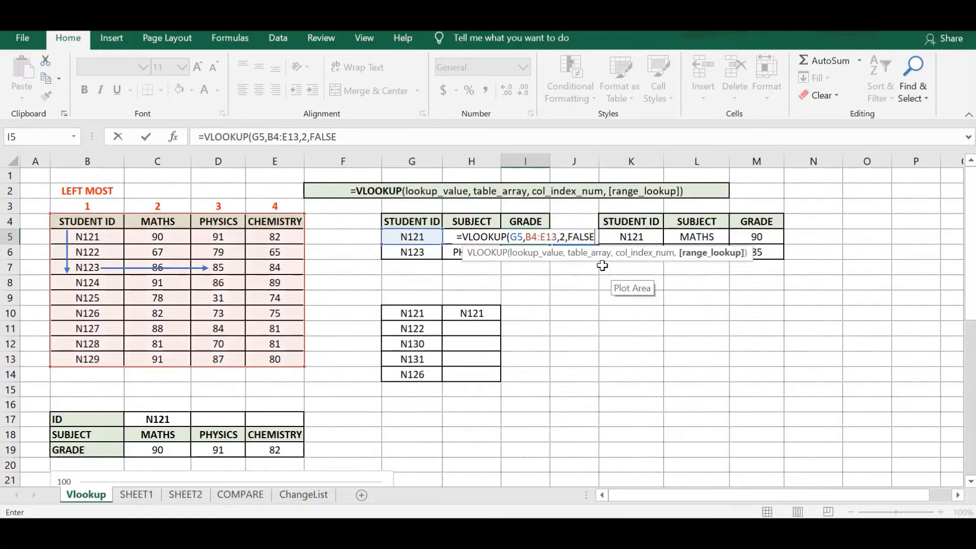
type(")")
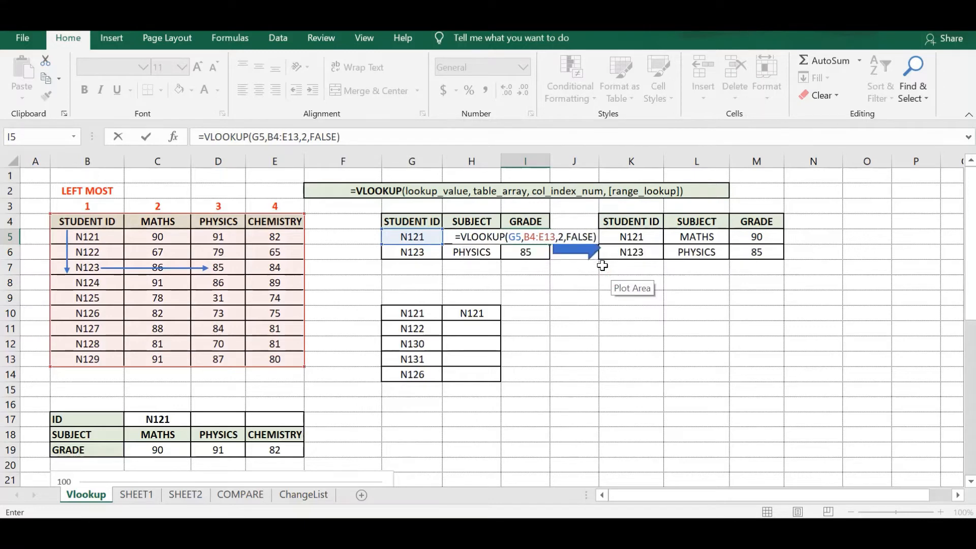
key("Return")
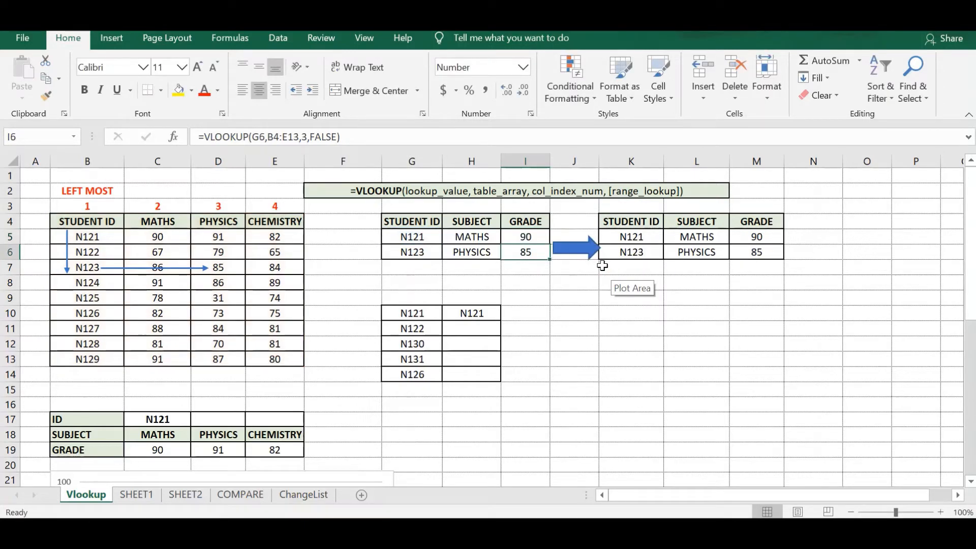
Review the I5 formula's lookup value in G5 and table array B4:E13, including the leftmost STUDENT ID column.
left_click(532, 237)
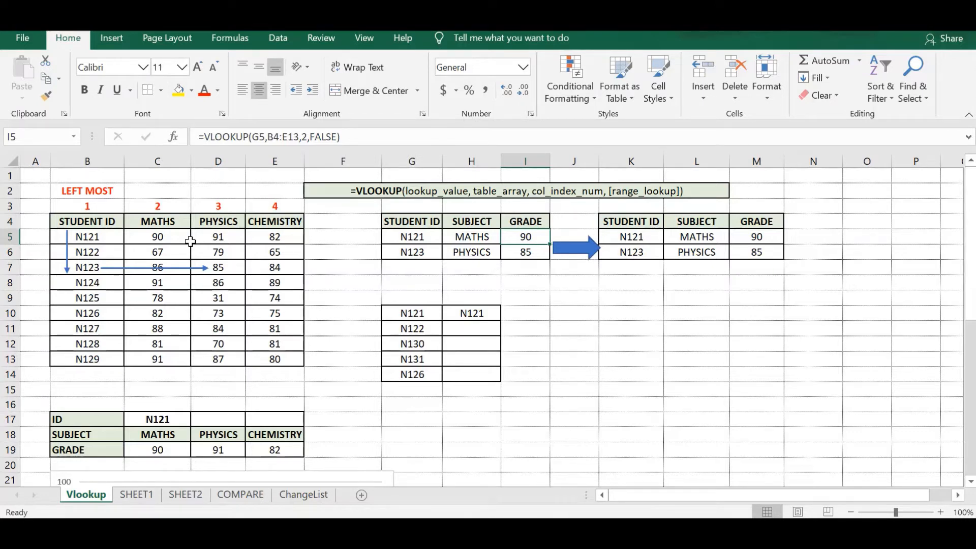
left_click(416, 236)
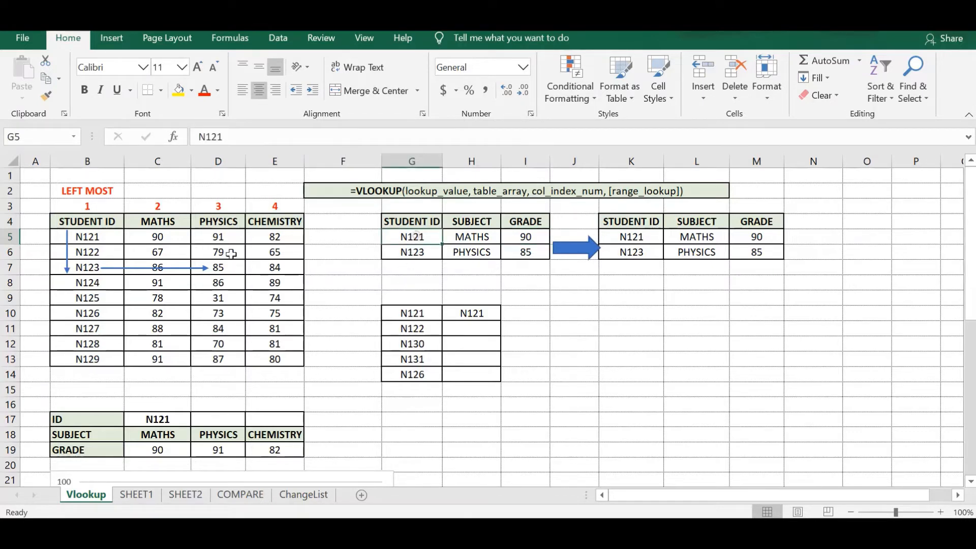
left_click_drag(94, 225, 254, 353)
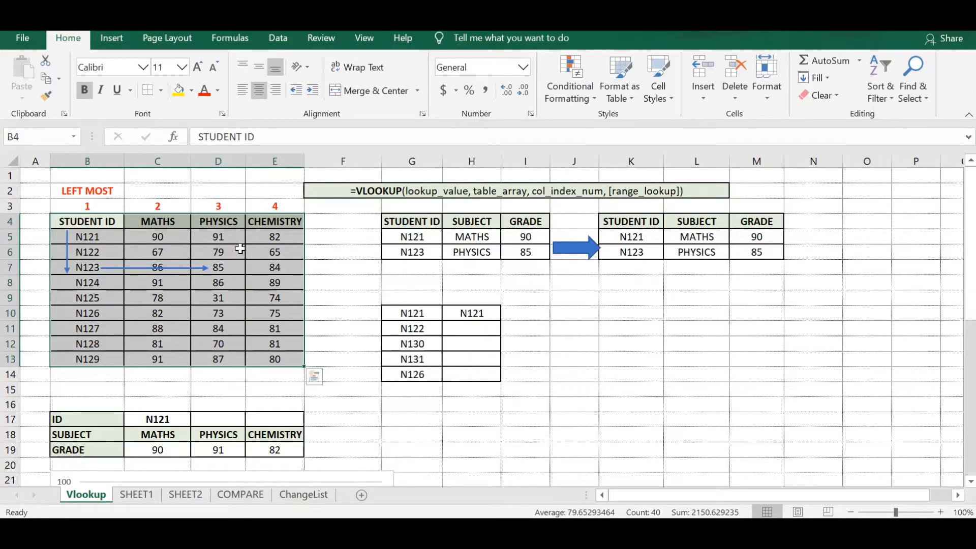
left_click(96, 223)
left_click_drag(97, 224, 99, 360)
left_click(394, 237)
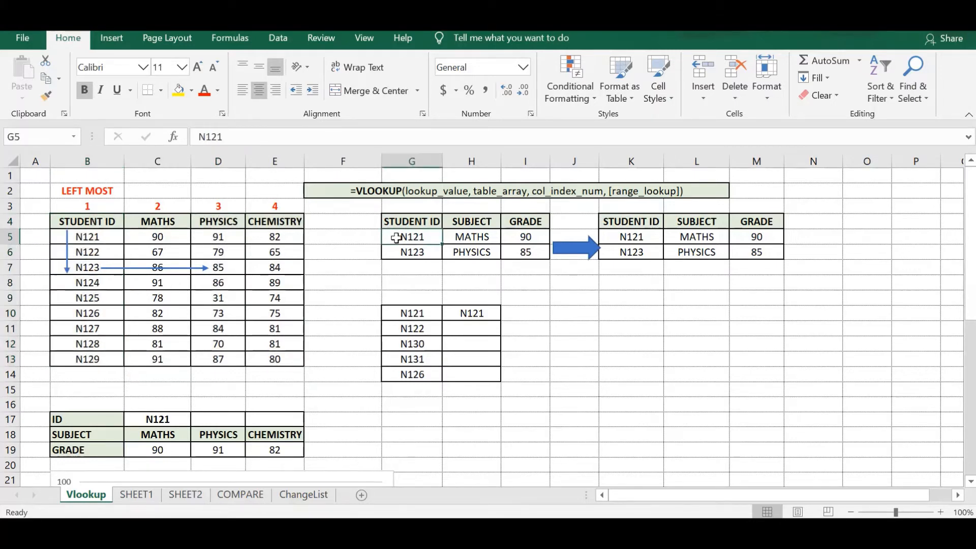
left_click_drag(78, 224, 255, 360)
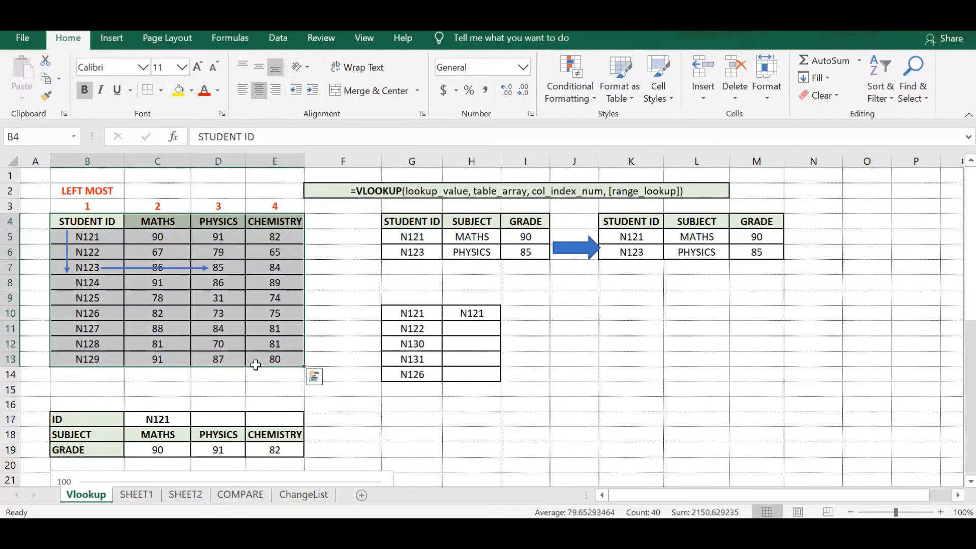
left_click(343, 298)
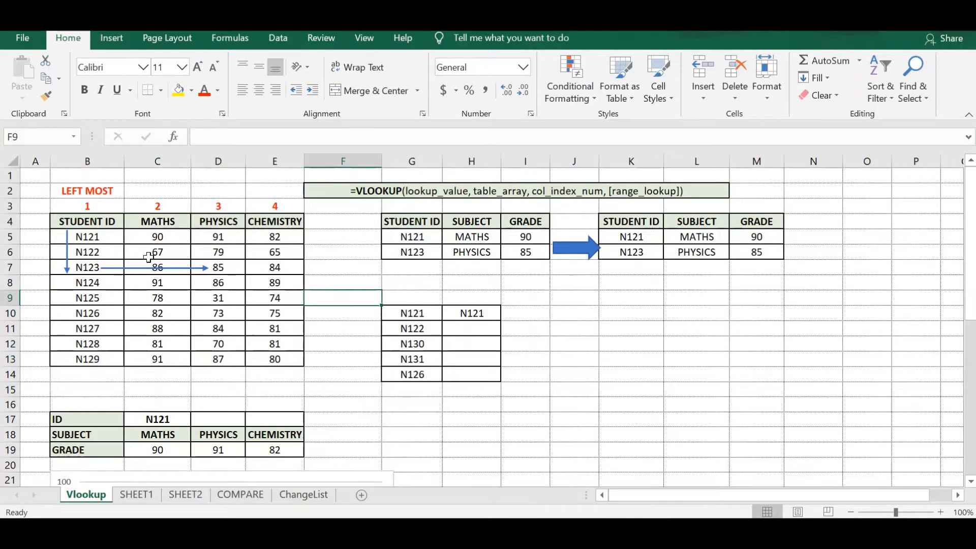
Compare the grades returned in I5 and I6 with the matching MATHS and PHYSICS cells in the source table.
left_click(87, 220)
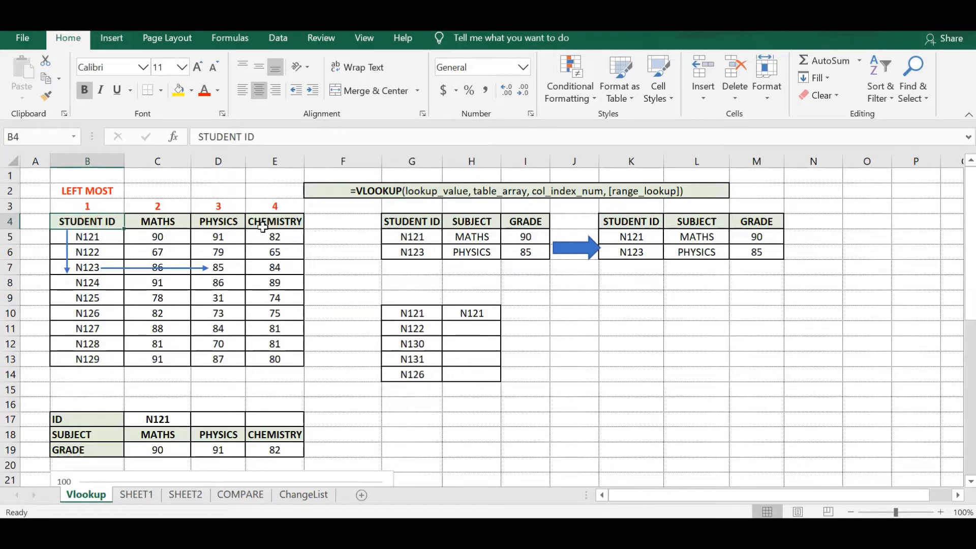
left_click(221, 266)
left_click(527, 252)
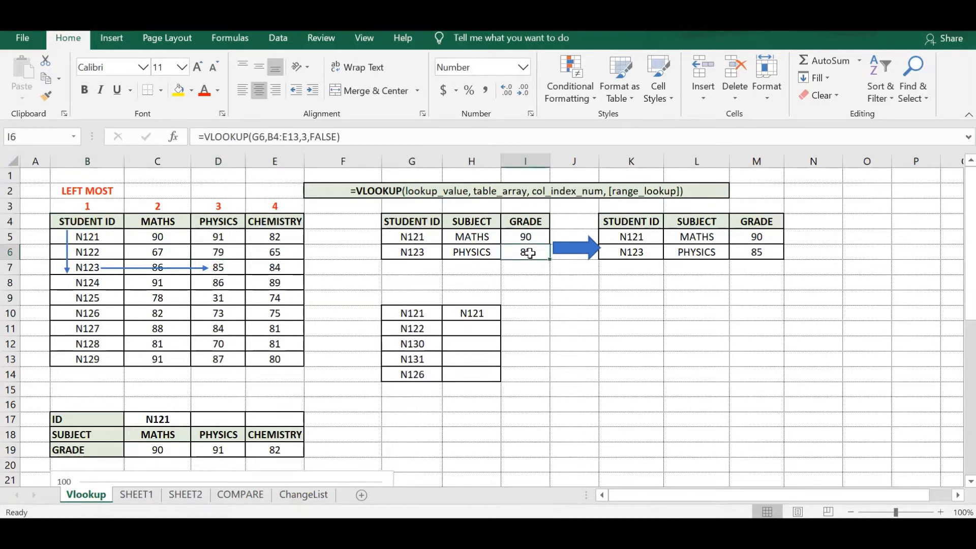
left_click(158, 237)
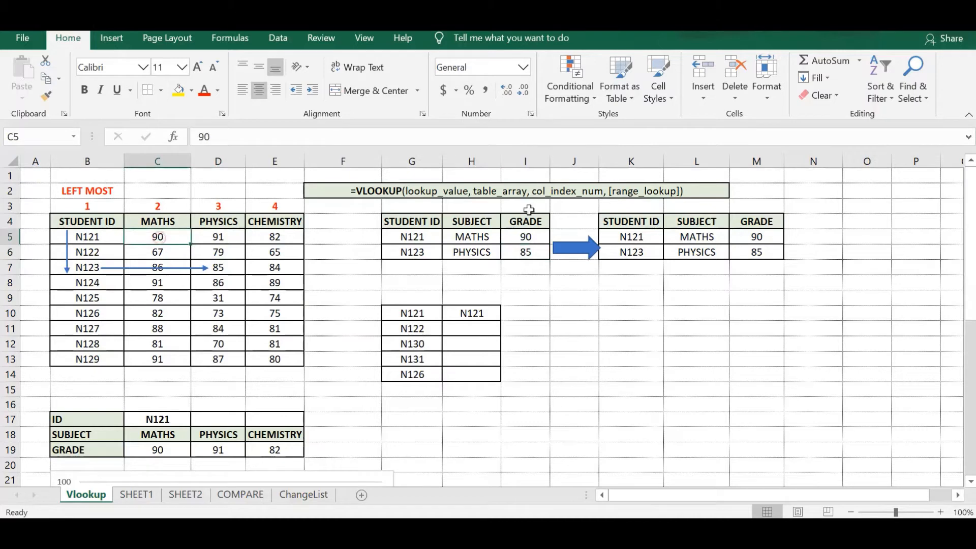
left_click(526, 236)
left_click(274, 250)
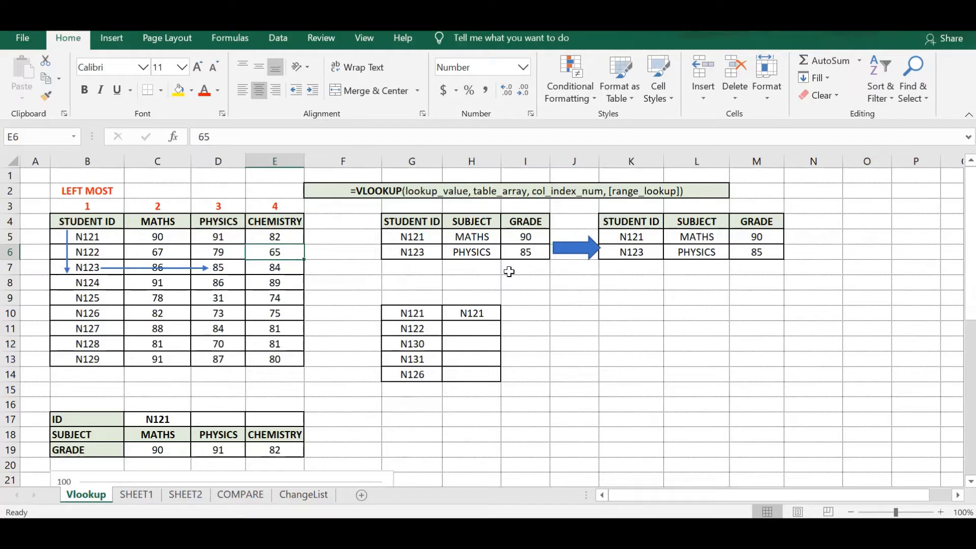
left_click(531, 252)
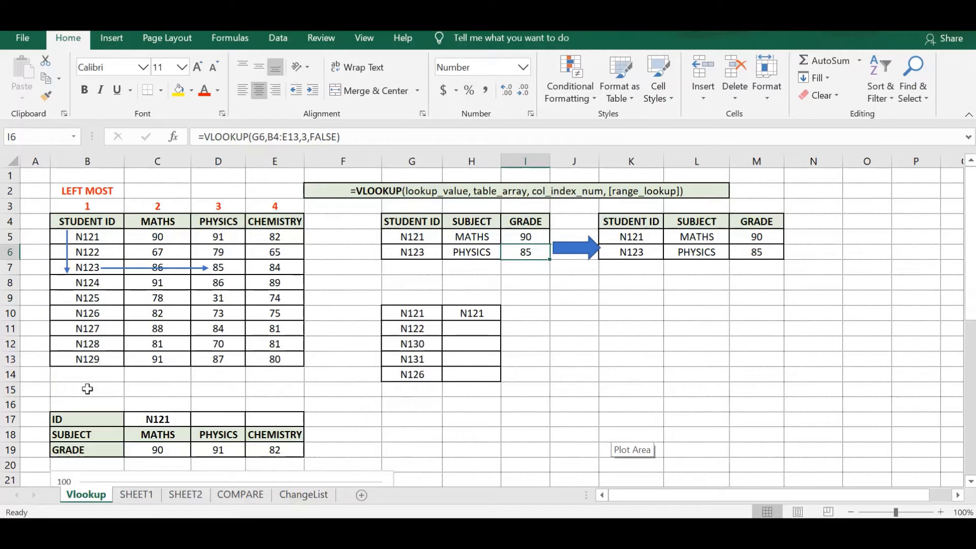
Examine source IDs B4:B13, the ID list G10:G14 and the VLOOKUP formula in H10 that checks the list against the source.
left_click_drag(77, 222, 81, 361)
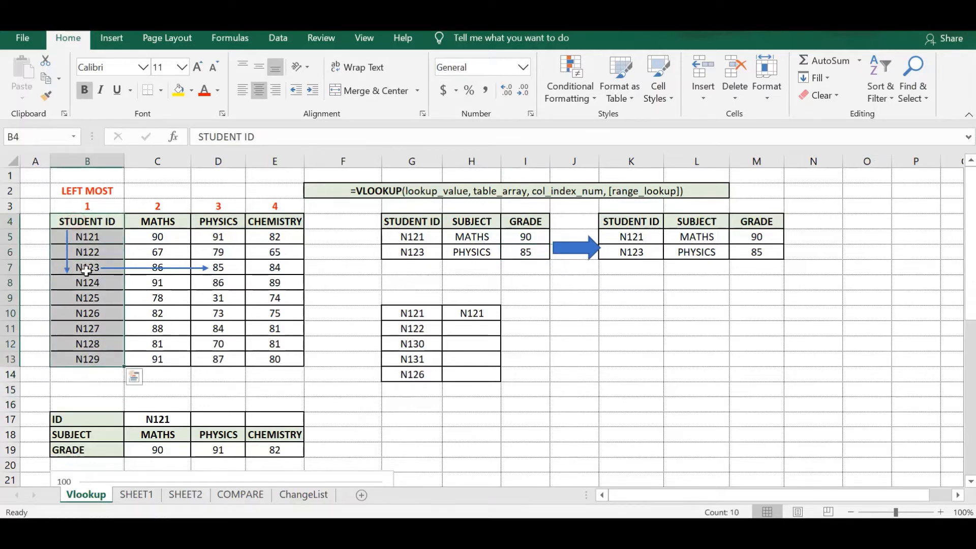
left_click(411, 311)
left_click_drag(410, 310, 414, 375)
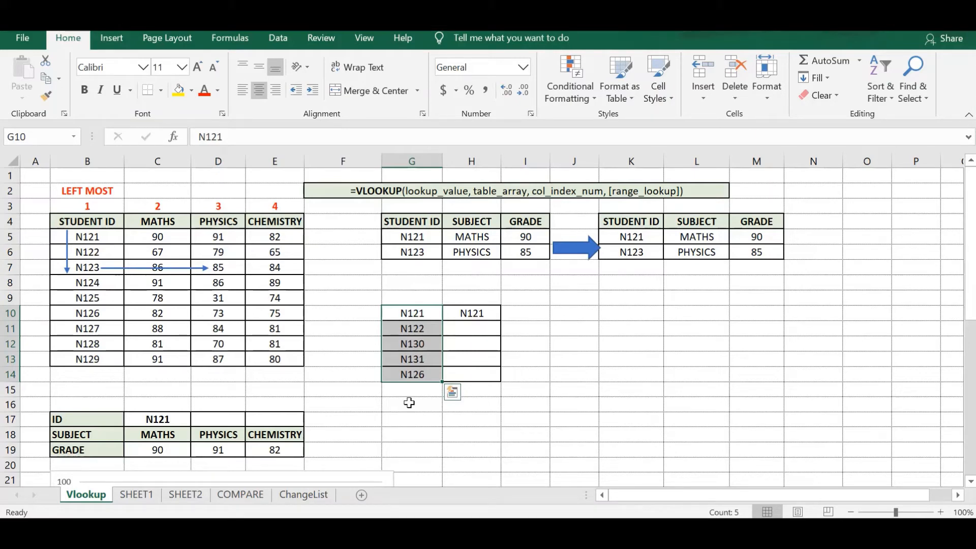
left_click(484, 313)
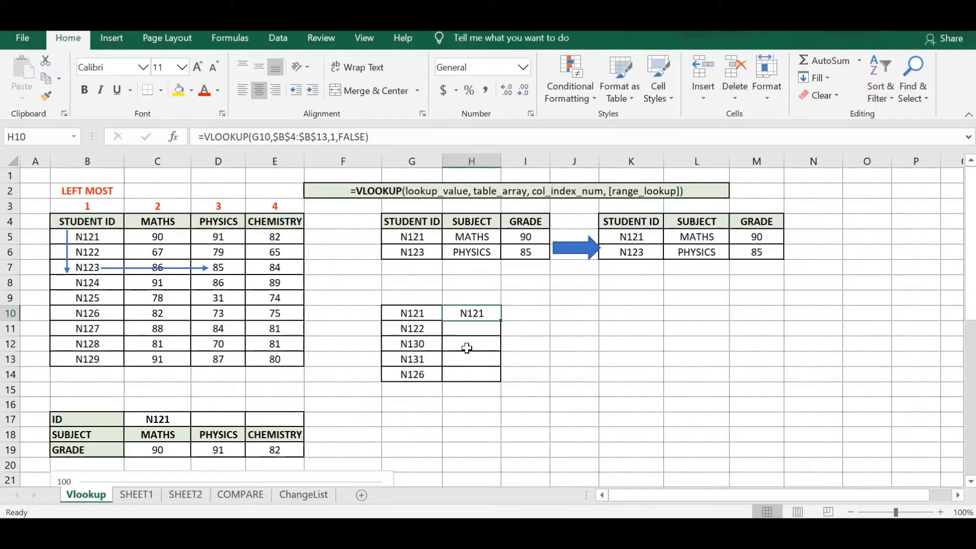
double_click(480, 314)
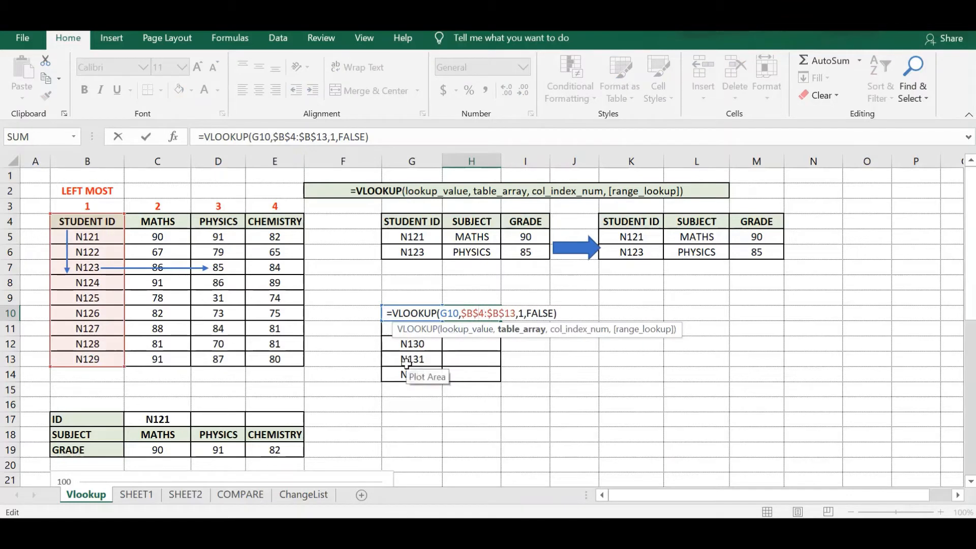
key("Escape")
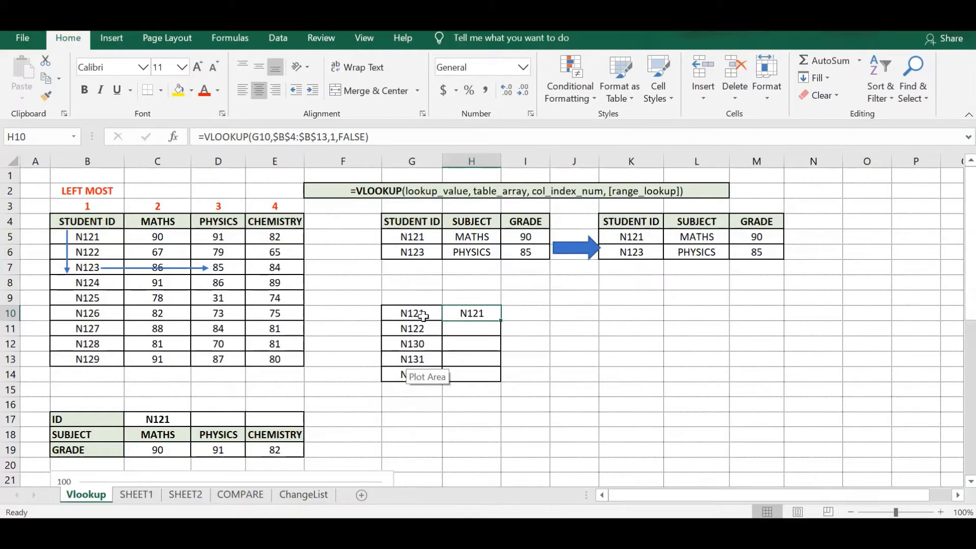
left_click(75, 222)
left_click_drag(81, 263, 80, 361)
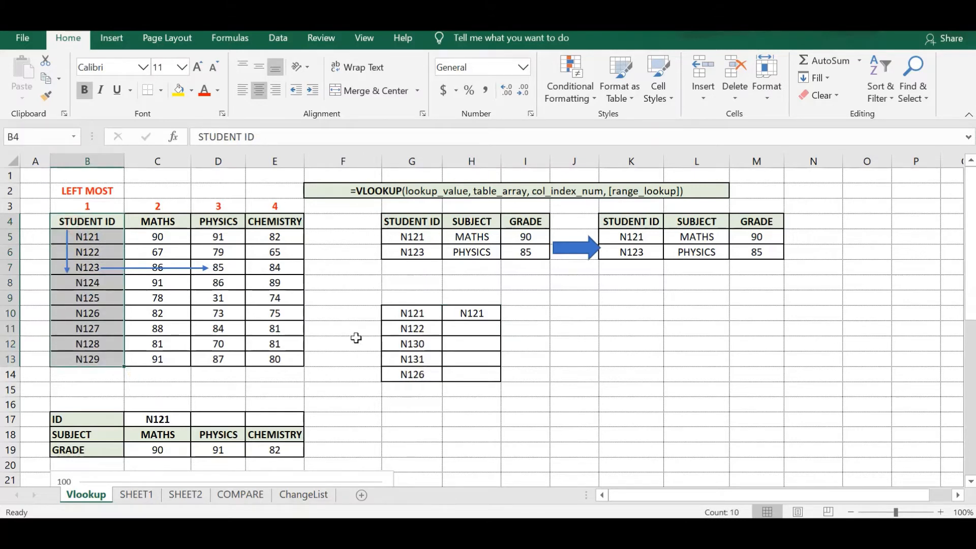
left_click_drag(80, 221, 94, 364)
left_click(408, 317)
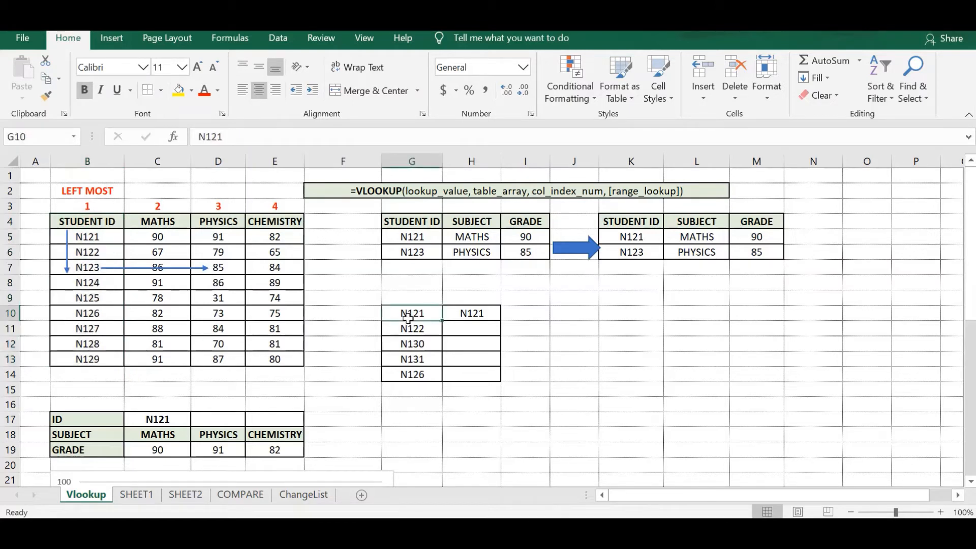
left_click(460, 312)
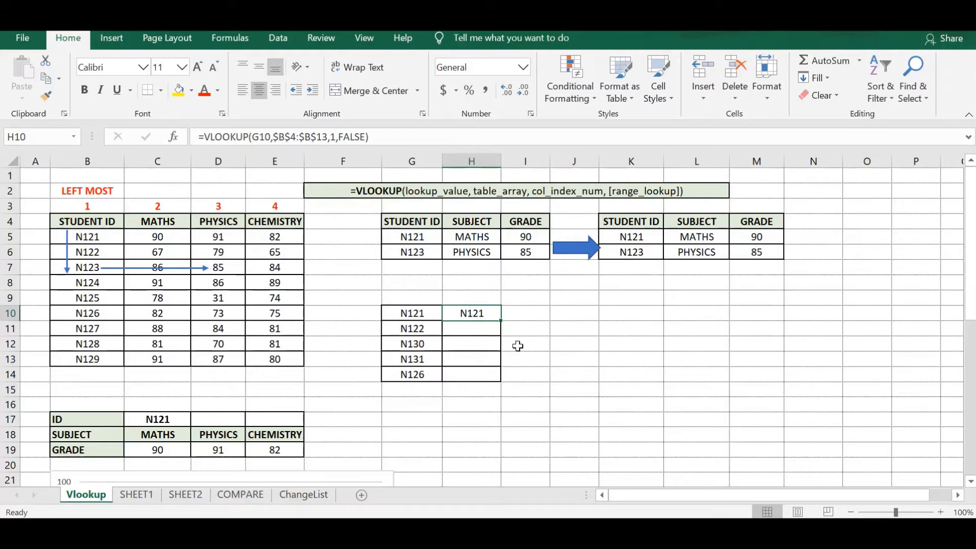
Check the absolute table array $B$4:$B$13 in the H10 VLOOKUP and fill the formula down through H14.
left_click(269, 138)
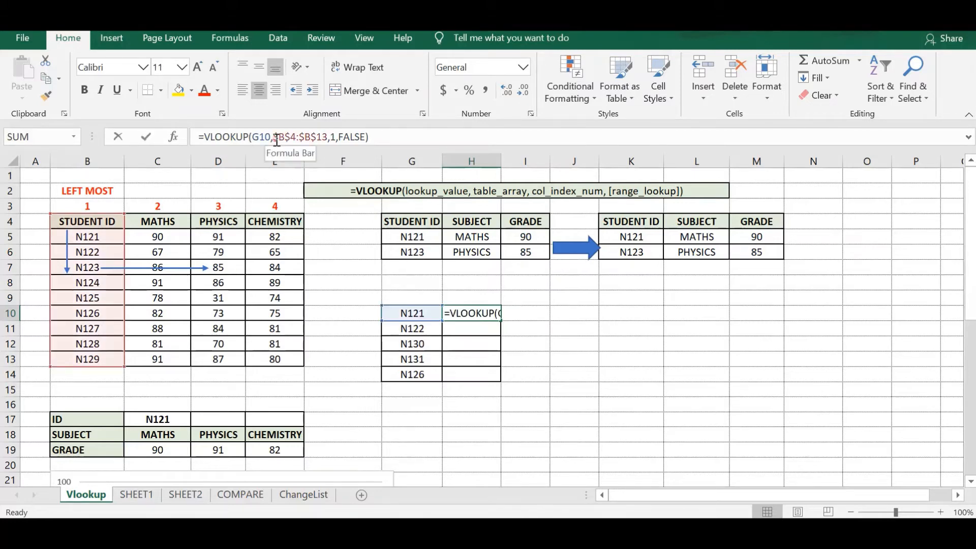
left_click_drag(274, 137, 315, 135)
left_click(306, 139)
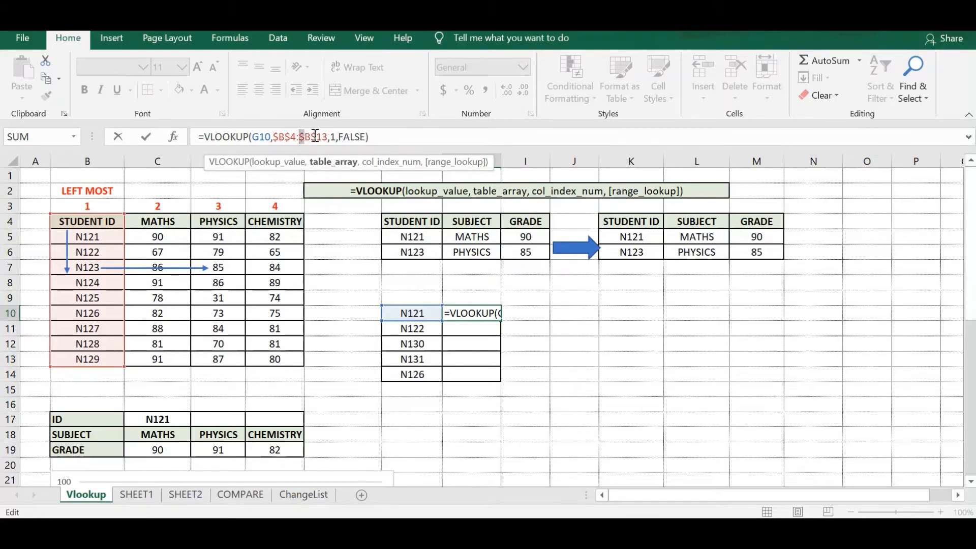
left_click(314, 135)
key("ctrl+Return")
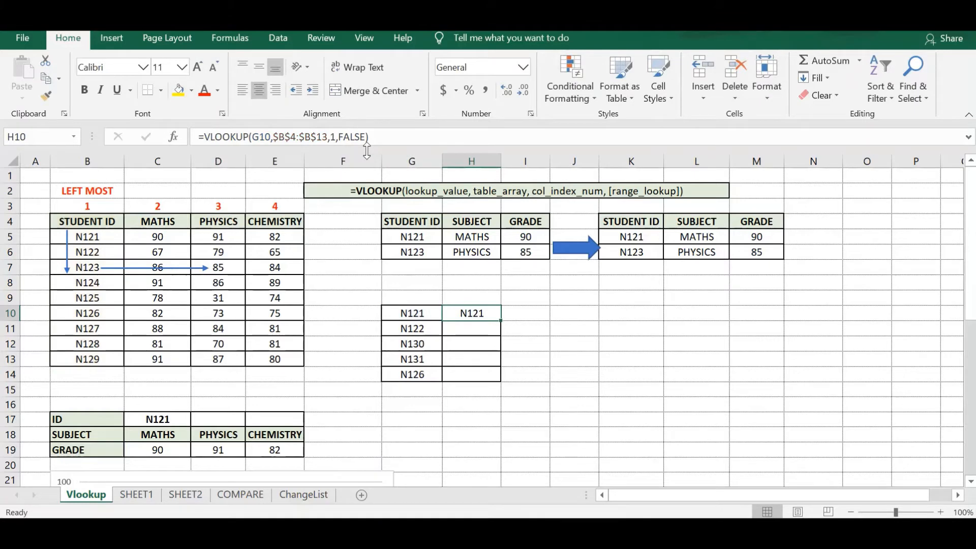
left_click_drag(500, 321, 500, 378)
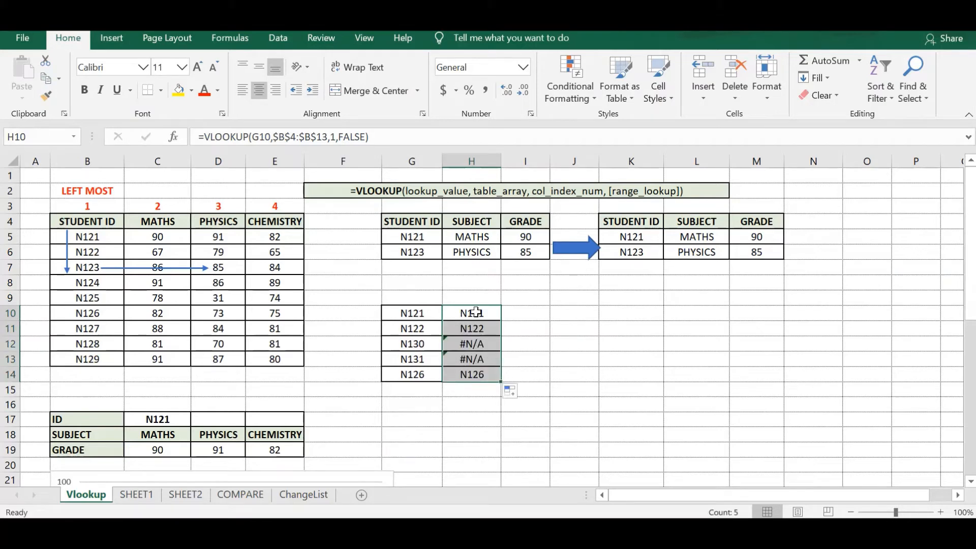
left_click(476, 313)
left_click(479, 329)
left_click(476, 360)
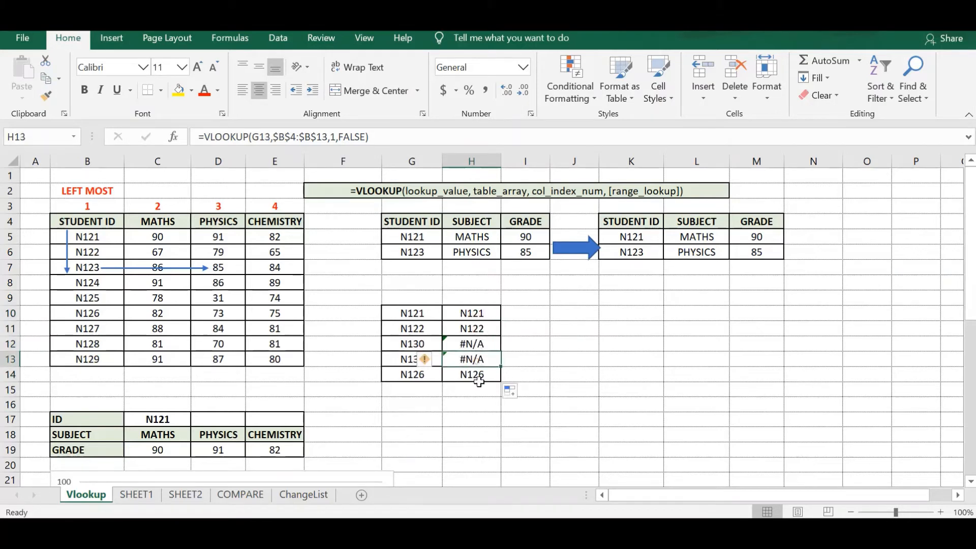
Inspect the lookup value G14 in the H14 VLOOKUP formula and discard any edit to it.
left_click(478, 377)
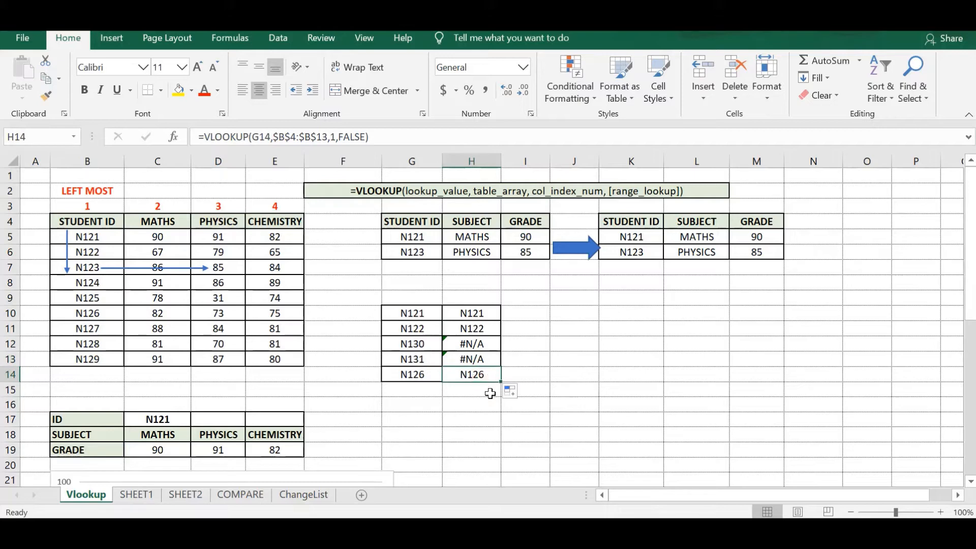
double_click(259, 136)
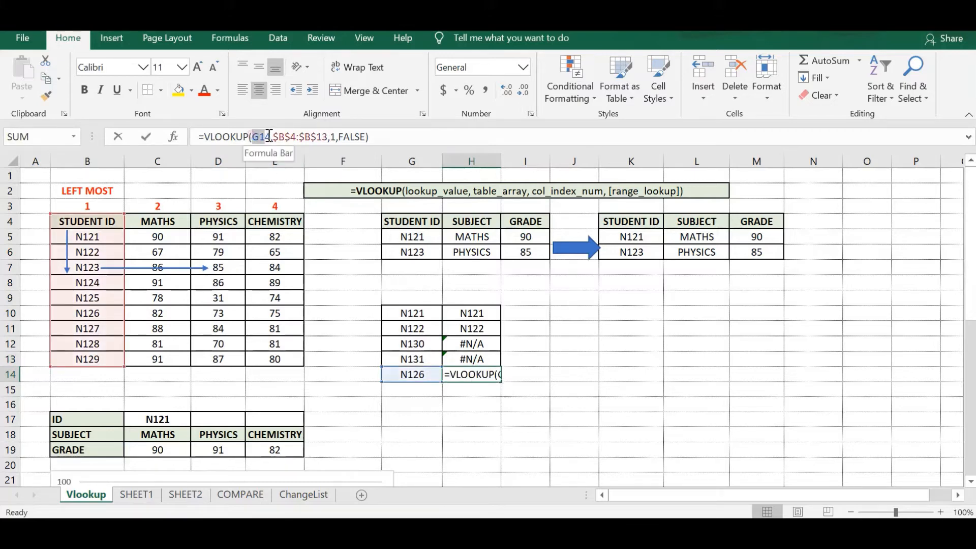
left_click(467, 359)
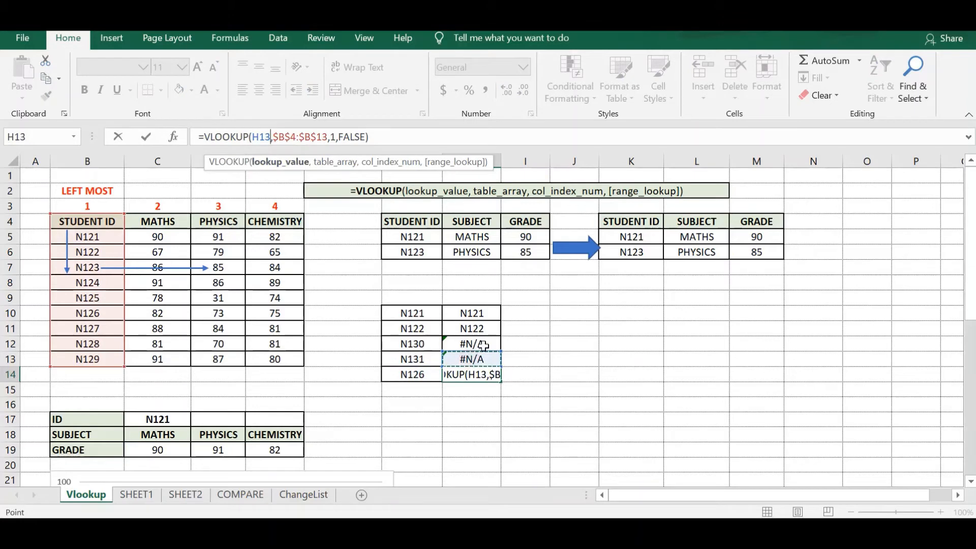
key("Escape")
Check each VLOOKUP formula from H10 down to H14 for its relative lookup cell and fixed range $B$4:$B$13.
key("Up")
key("Up")
key("Up")
key("Up")
key("Up")
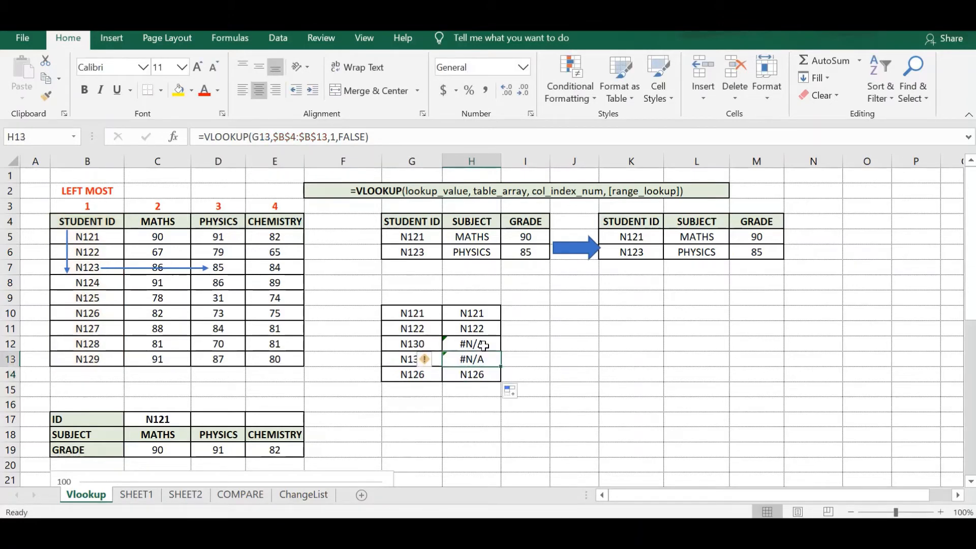
key("Down")
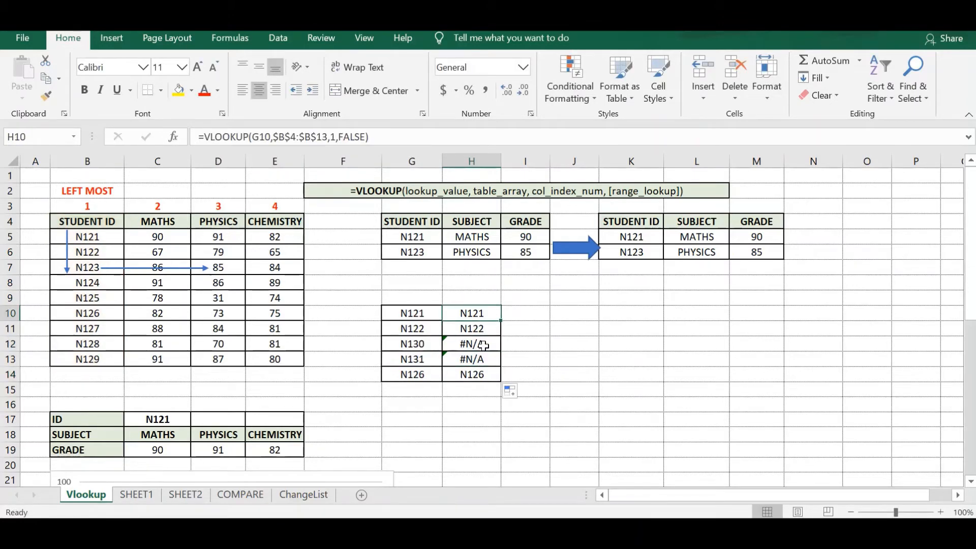
key("Down")
key("Down")
key("Down")
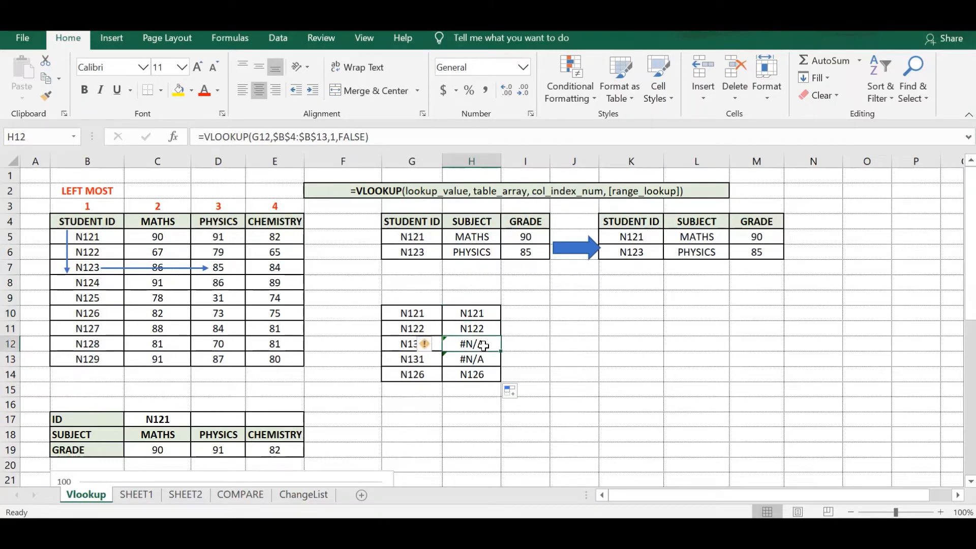
key("Down")
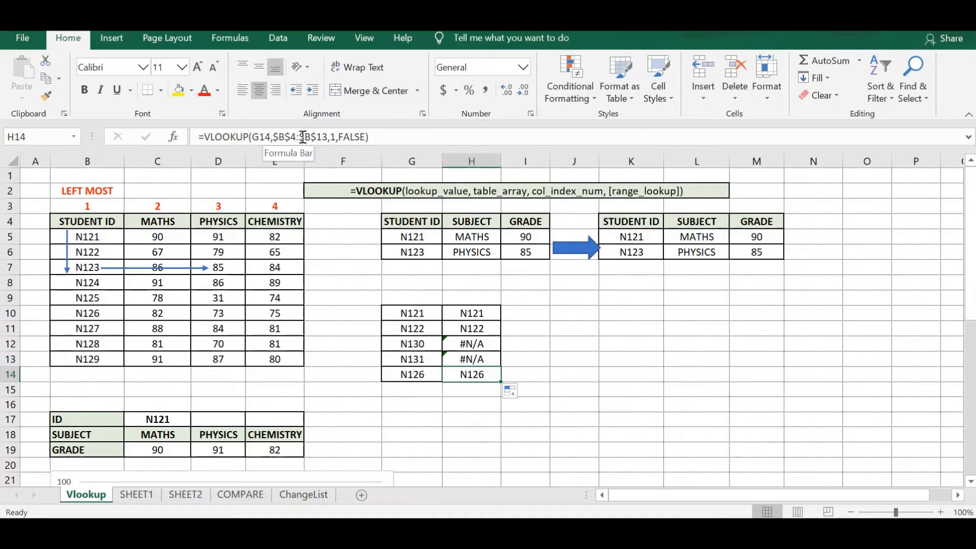
Compare the ID list in G10:G14 with the VLOOKUP results in H10:H14, focusing on the IDs in G12:G13.
left_click(464, 313)
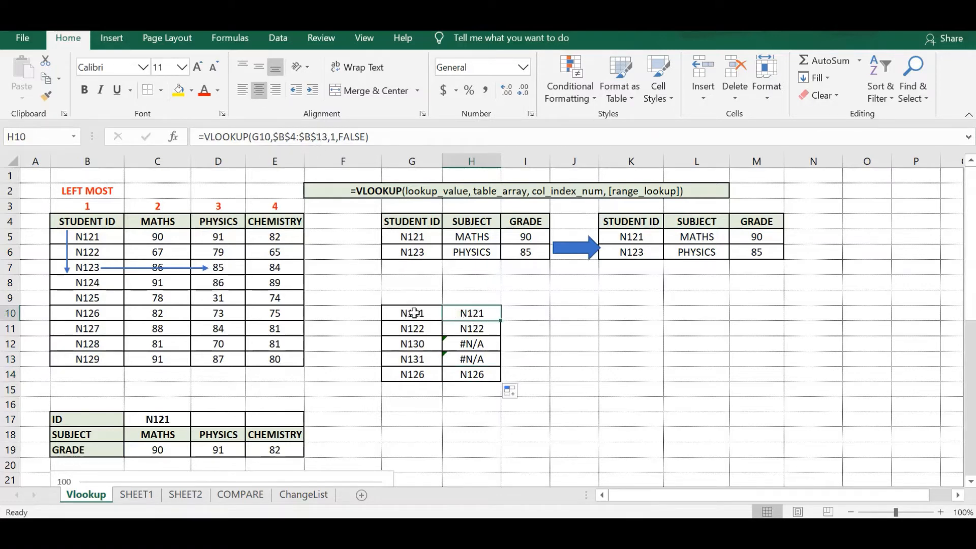
left_click_drag(414, 313, 417, 380)
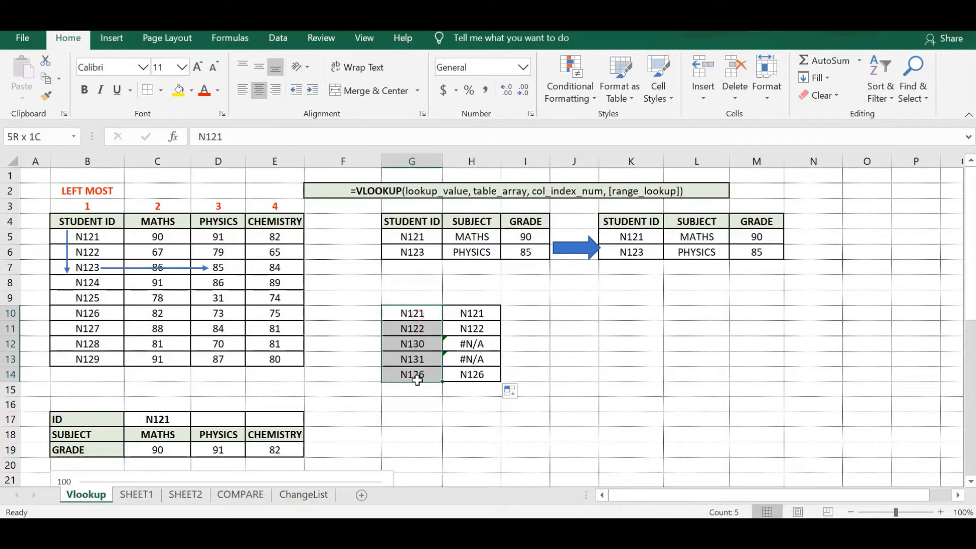
left_click(478, 314)
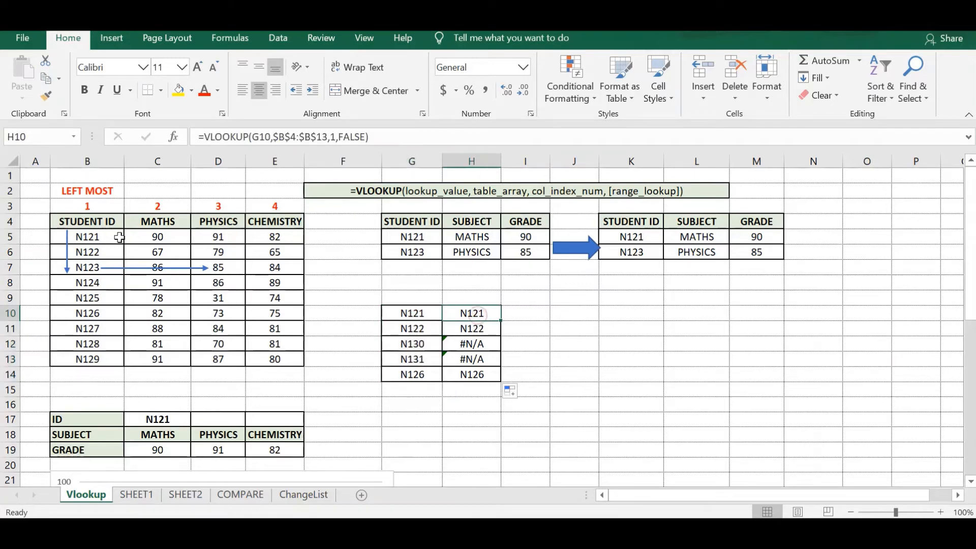
left_click(490, 344)
left_click(483, 361)
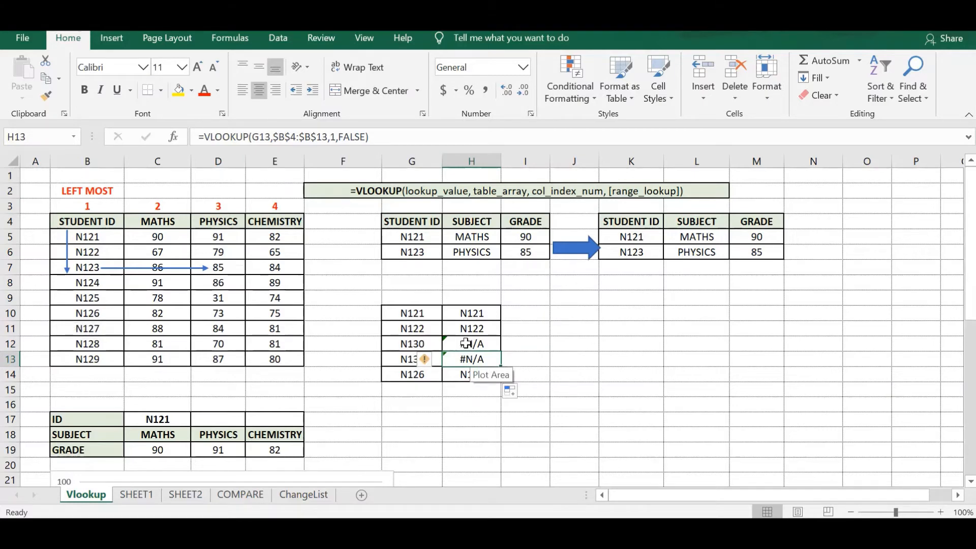
key("Up")
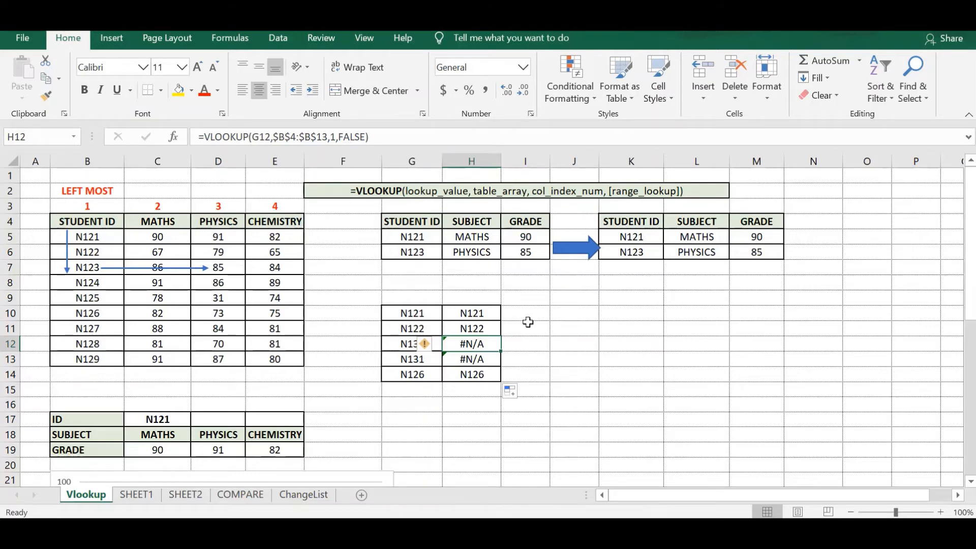
left_click(478, 299)
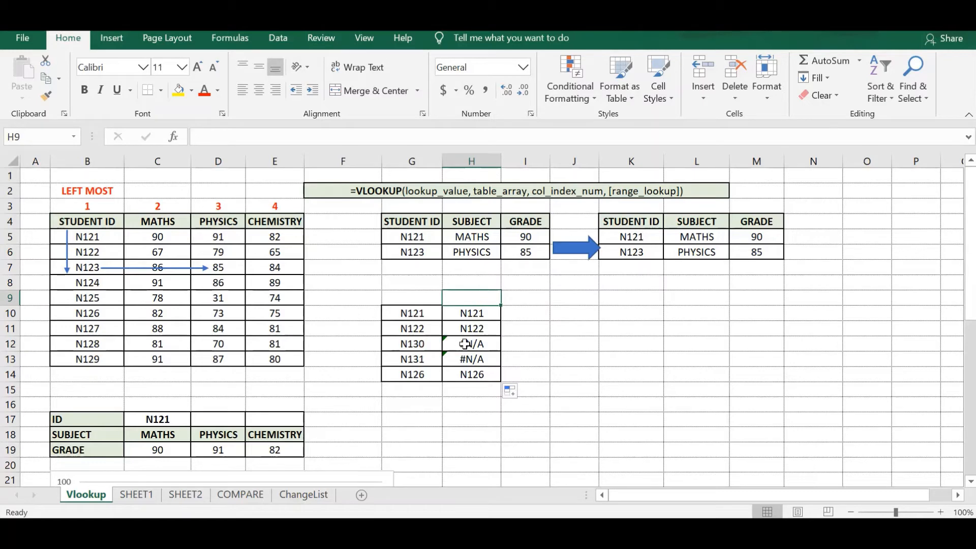
mouse_move(429, 344)
left_mouse_down()
mouse_move(430, 358)
mouse_move(418, 359)
left_mouse_up()
left_click(468, 307)
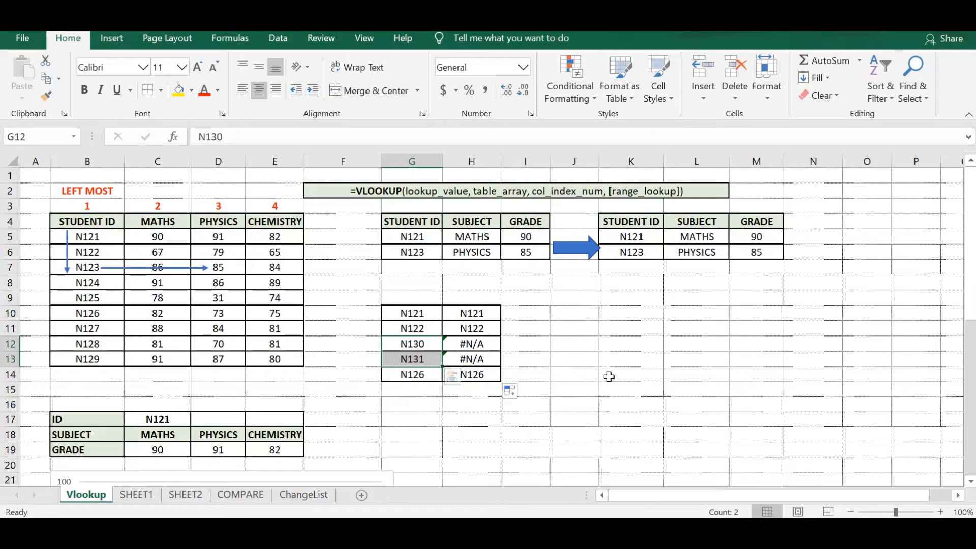
left_click(656, 328)
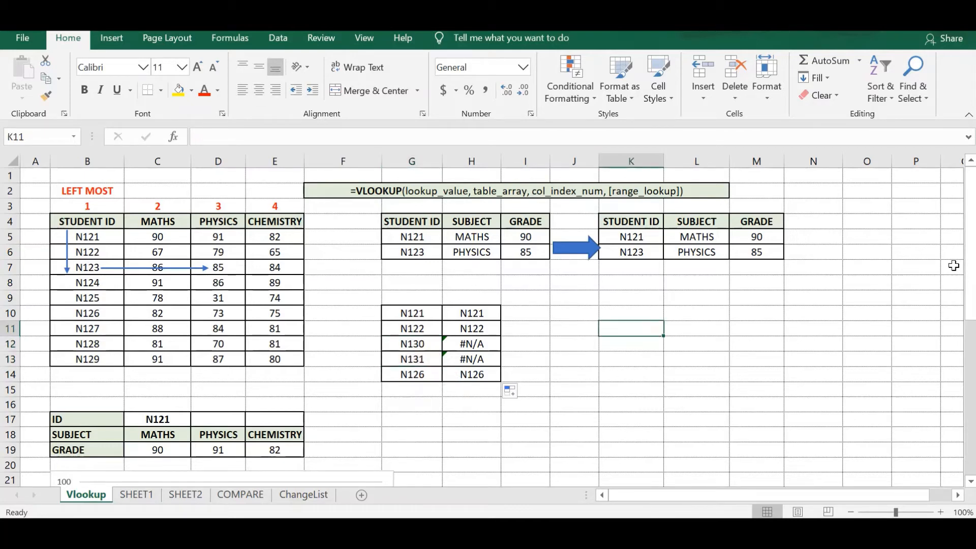
Examine the grade chart under the ID lookup table and the student IDs offered for selection in C17.
left_click_drag(972, 214, 971, 317)
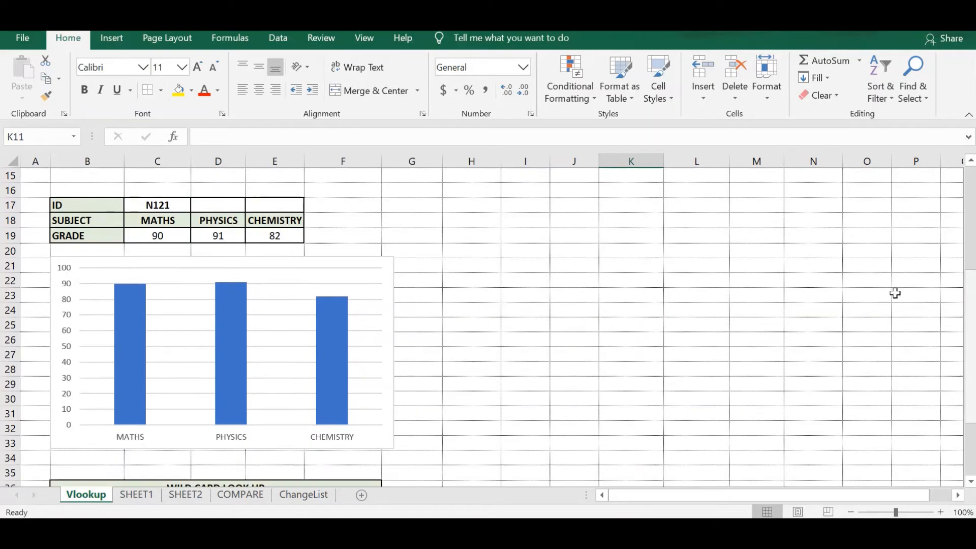
left_click(156, 203)
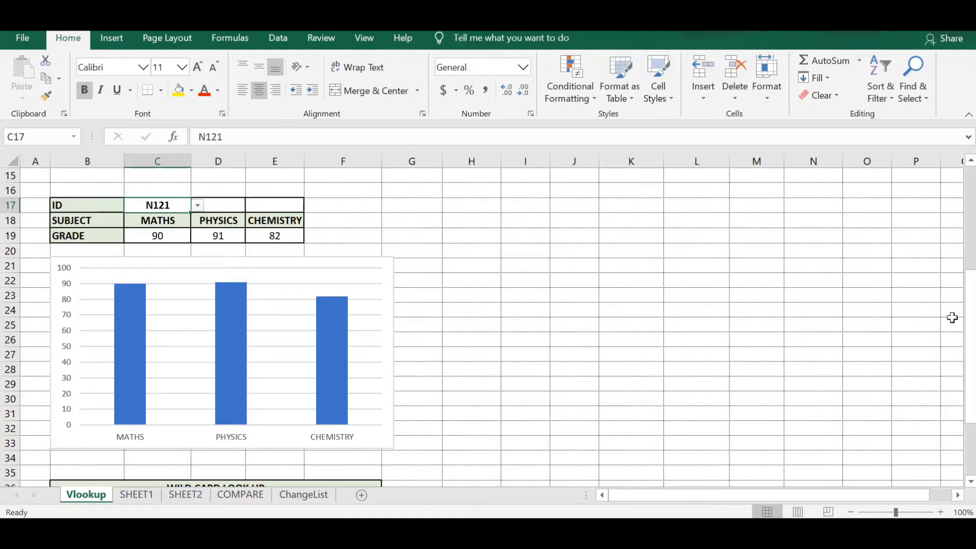
left_click_drag(970, 319, 972, 244)
left_click_drag(106, 177, 108, 311)
left_click(161, 375)
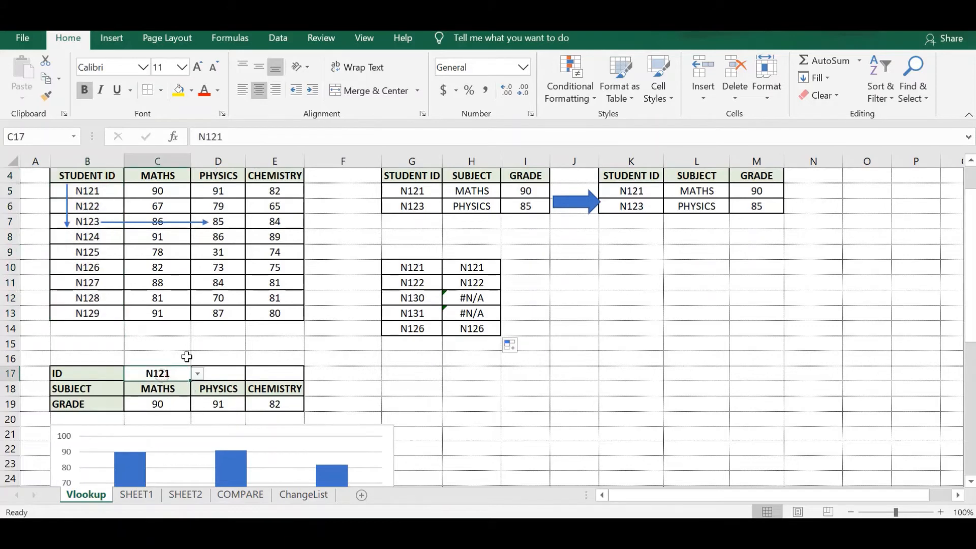
left_click(198, 374)
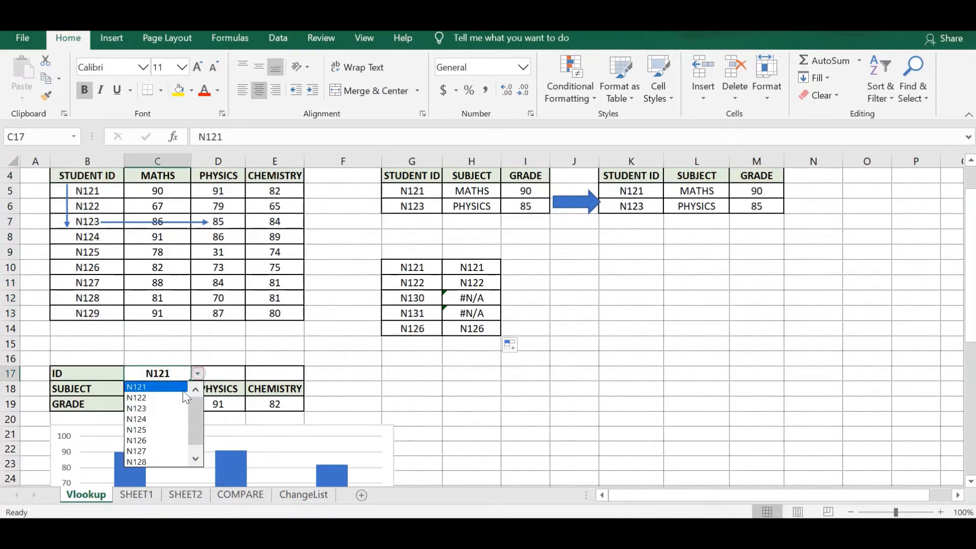
left_click(198, 370)
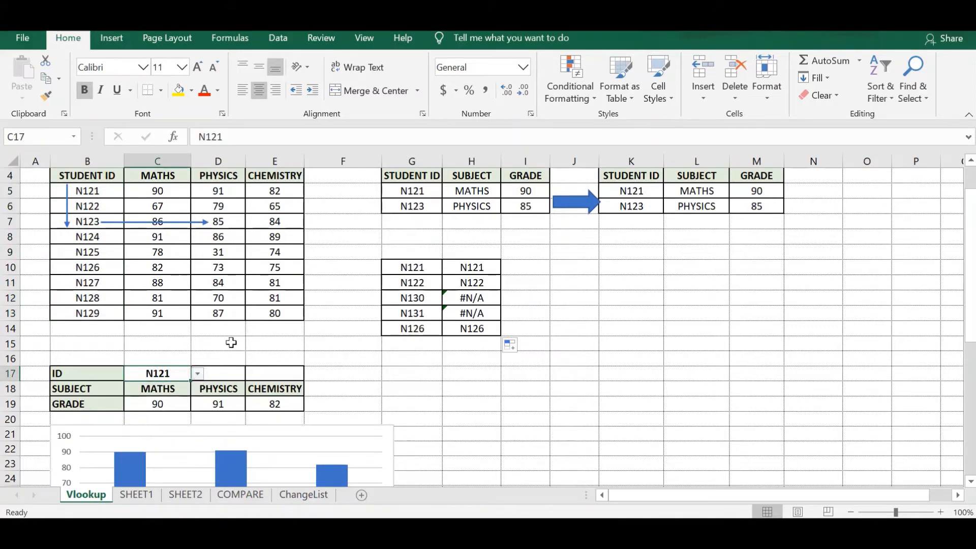
Compare the VLOOKUP formulas in C19, D19 and E19, checking the lookup value C17, table array B4:E13 and column index numbers.
left_click(168, 405)
left_click(209, 405)
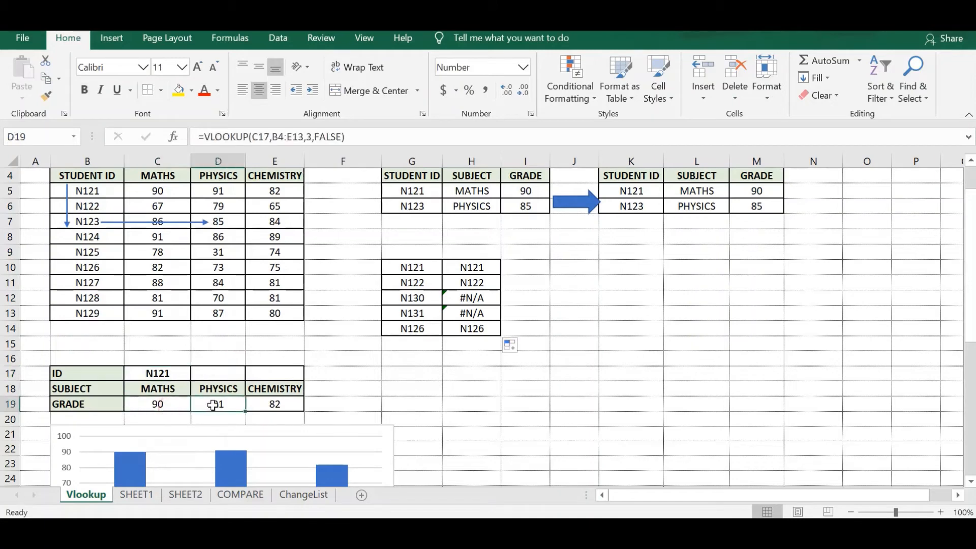
left_click(268, 401)
left_click(219, 404)
left_click(163, 404)
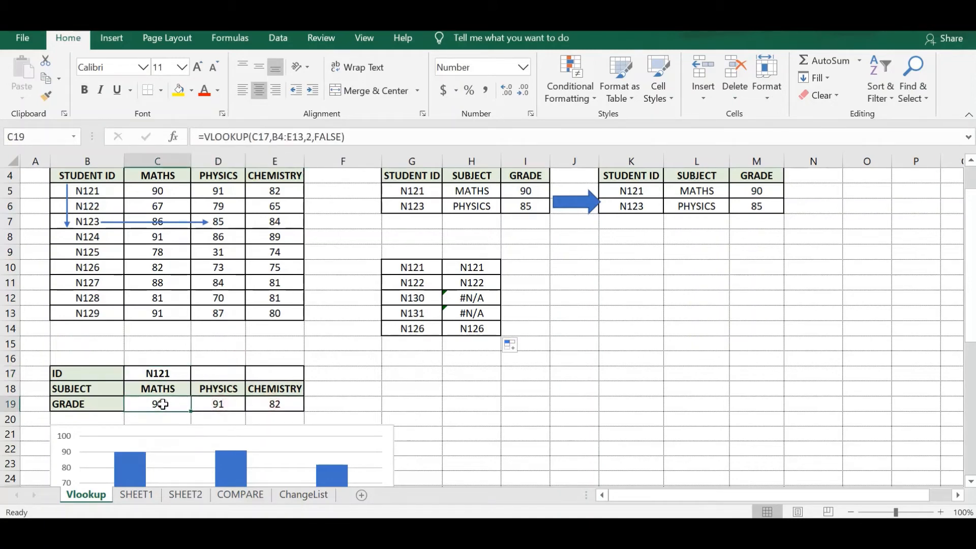
left_click(154, 373)
left_click(156, 404)
left_click(219, 404)
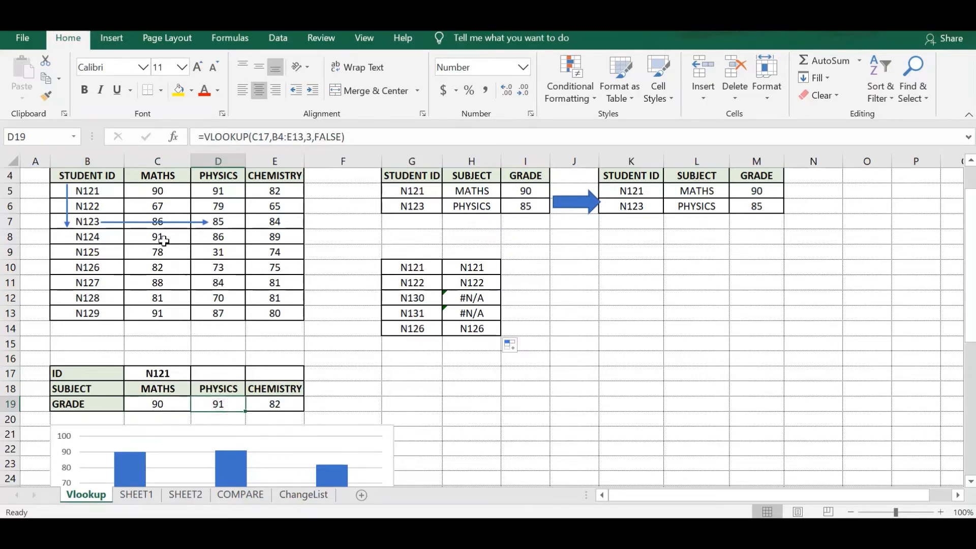
left_click(160, 376)
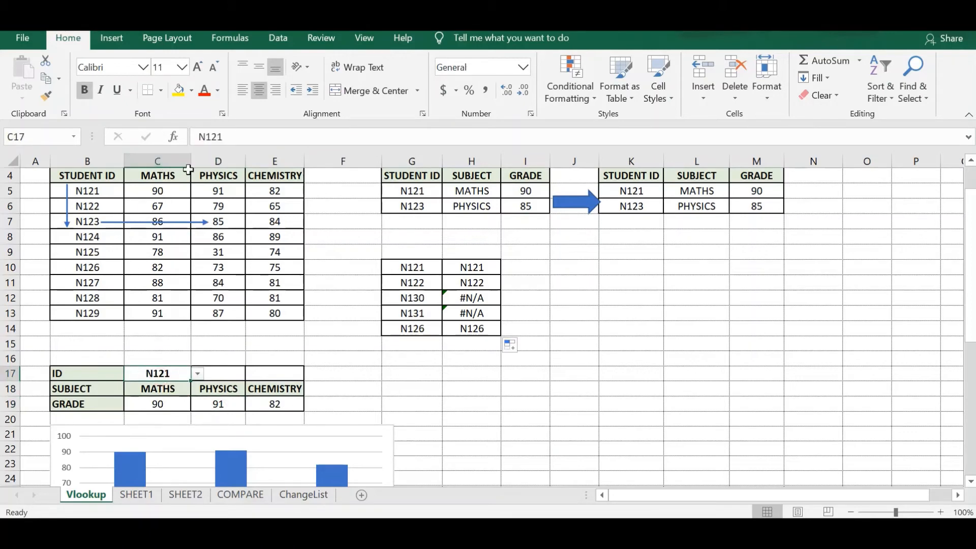
left_click(235, 400)
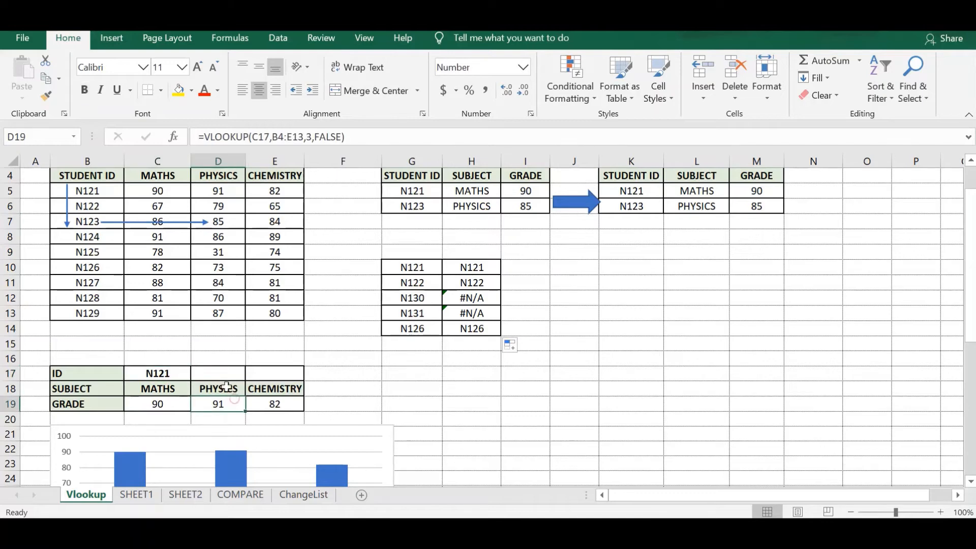
left_click(277, 410)
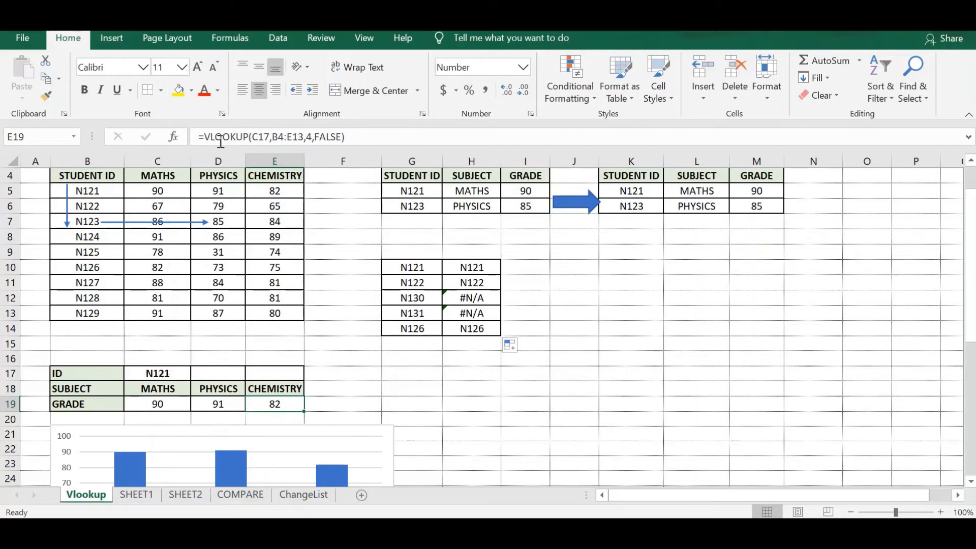
left_click(333, 374)
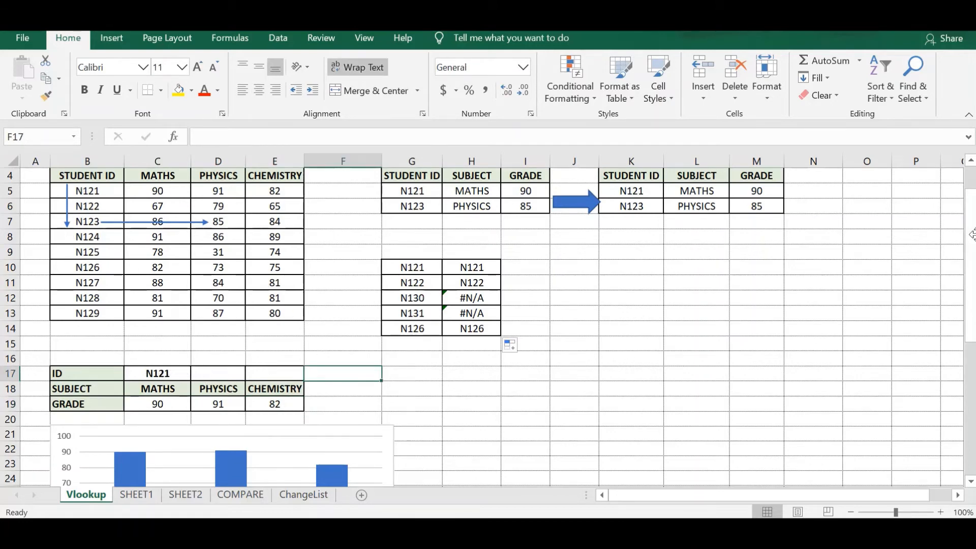
Change the student ID in C17 to the second ID offered so the grades and chart update.
left_click_drag(971, 234, 970, 287)
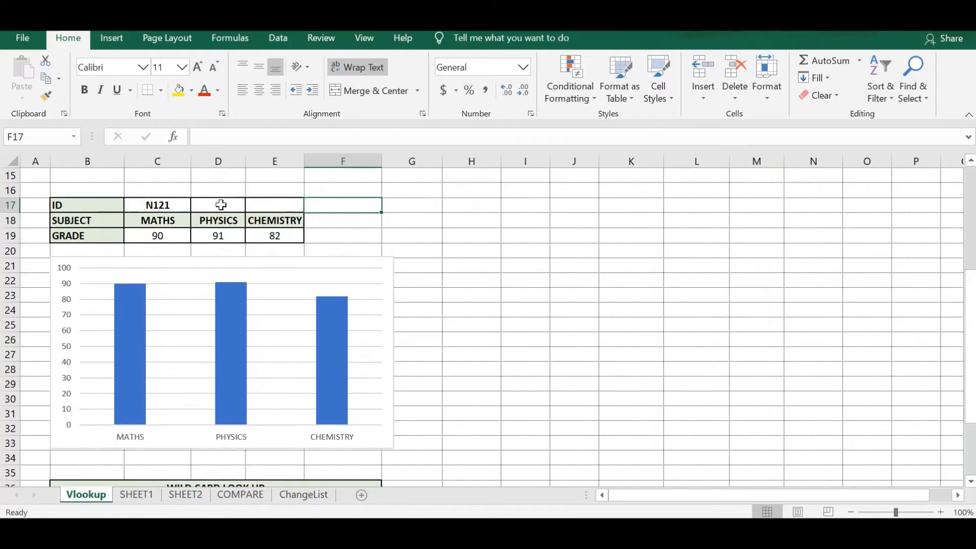
left_click(108, 203)
left_click(163, 203)
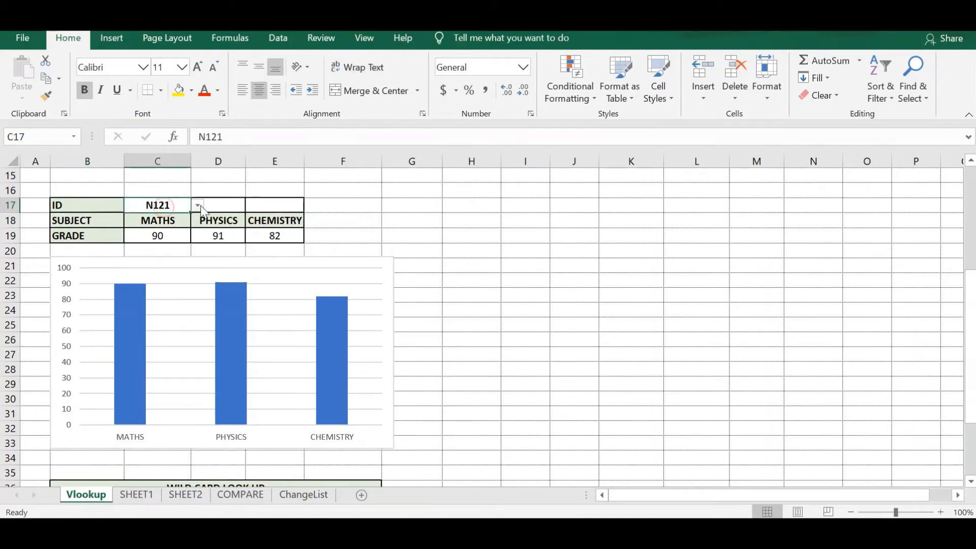
left_click(198, 205)
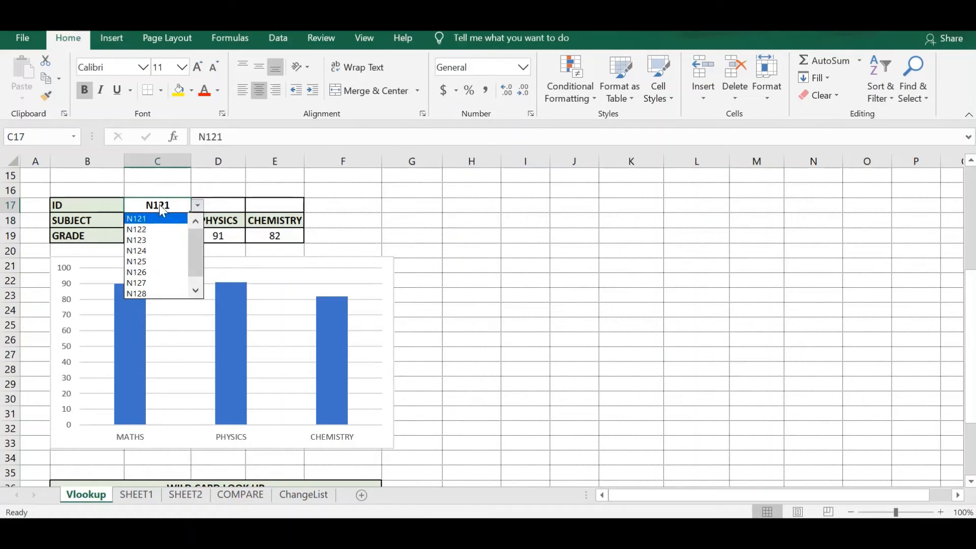
left_click(151, 230)
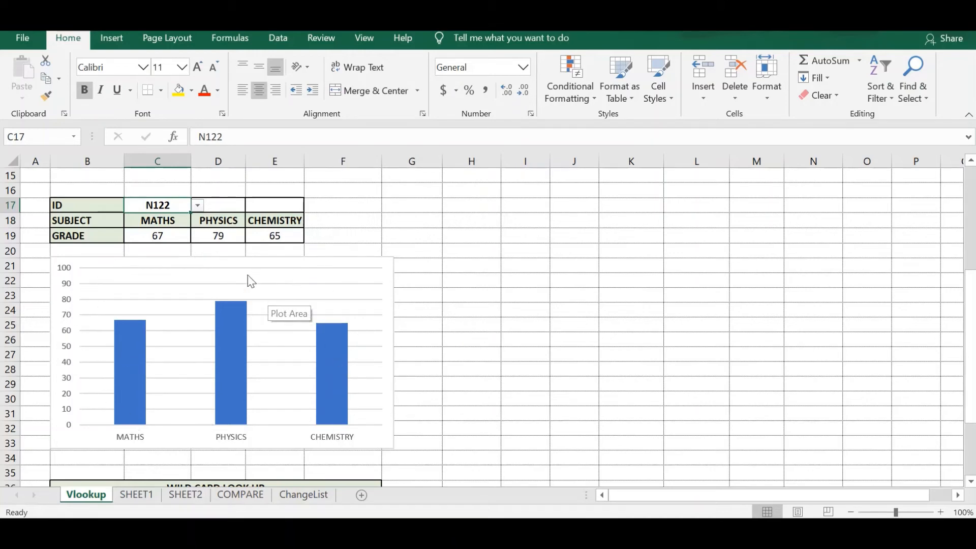
Switch C17 to the first student ID offered and back to the second to compare their charted grades.
left_click(197, 205)
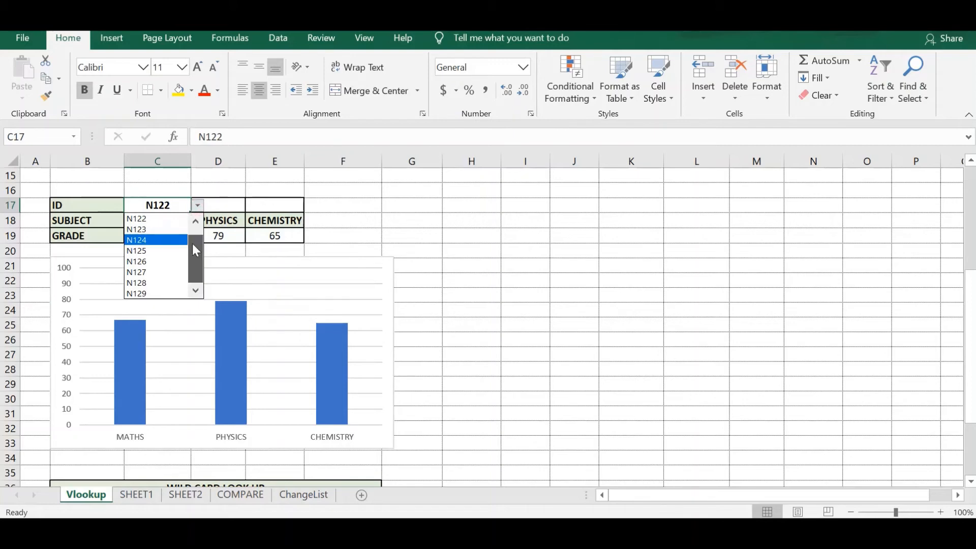
scroll(192, 243, "up", 1)
left_click(176, 220)
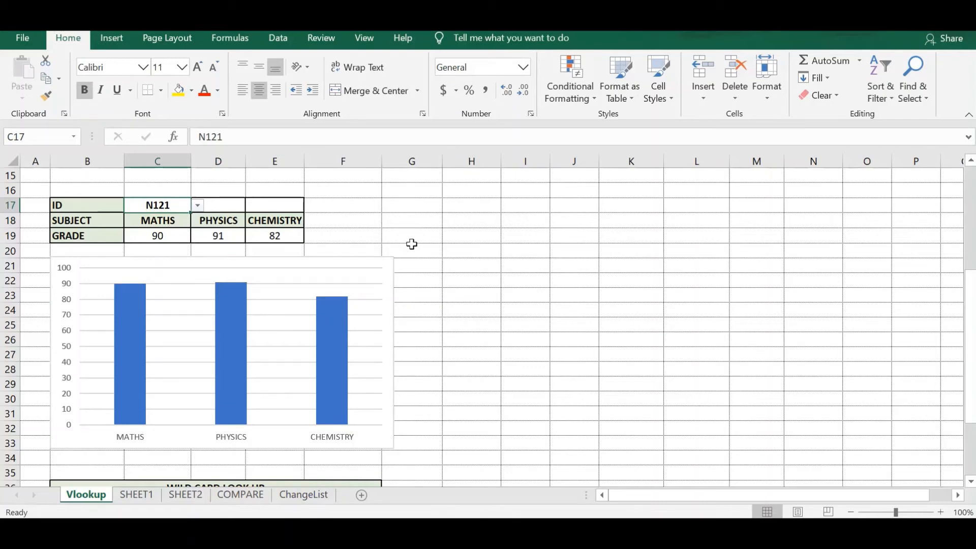
left_click(197, 205)
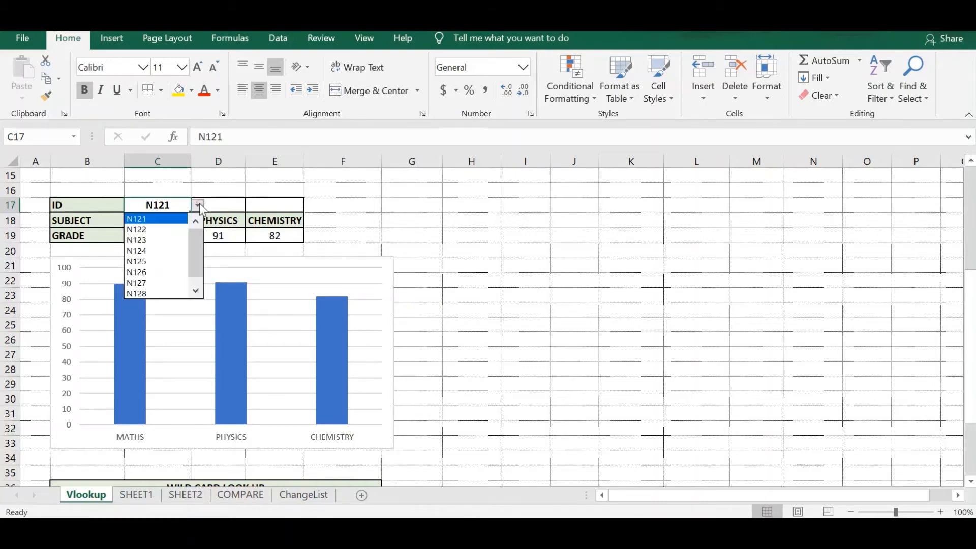
left_click(161, 230)
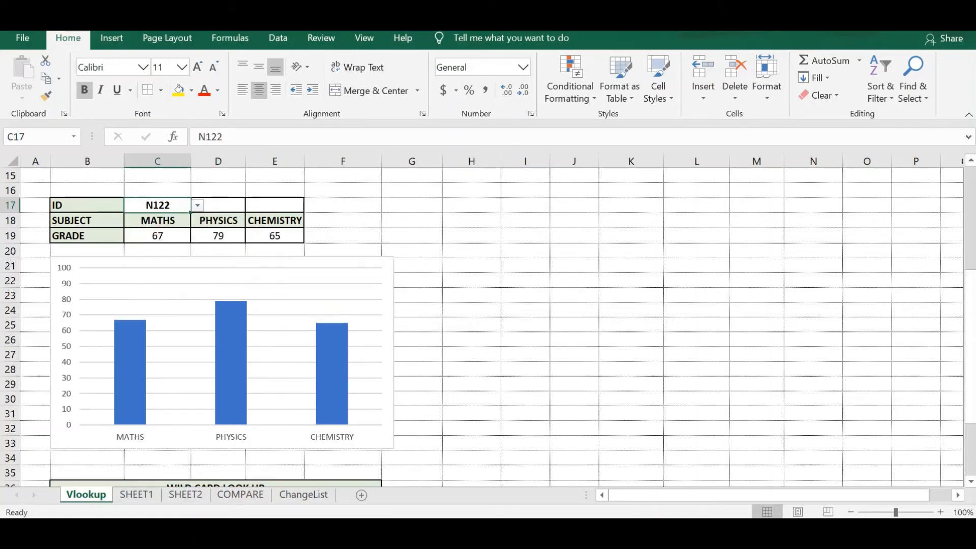
Clear the Full Name formulas in F40:F41 of the WILD CARD LOOK UP section, leaving the one for Donald.
left_click_drag(971, 290, 972, 339)
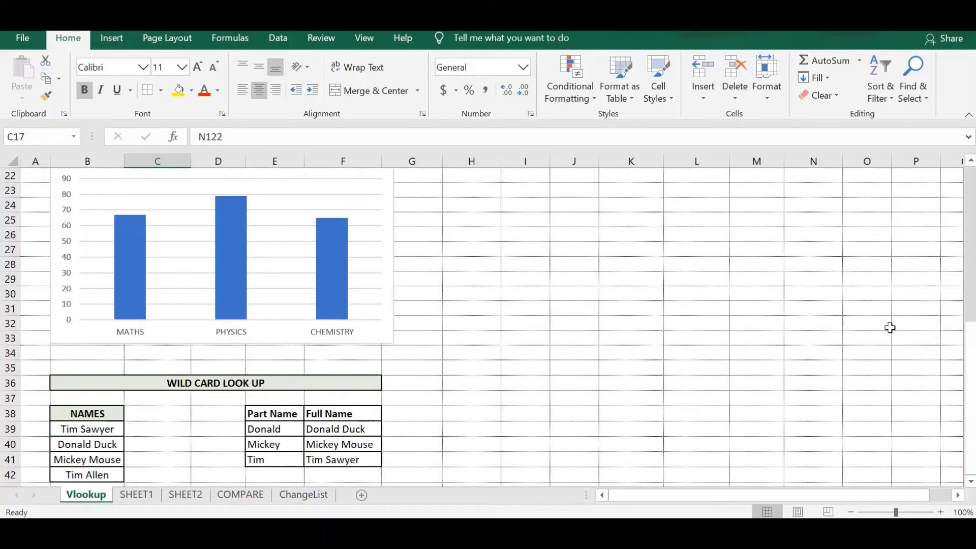
scroll(754, 305, "down", 1)
left_click(754, 306)
right_click(753, 307)
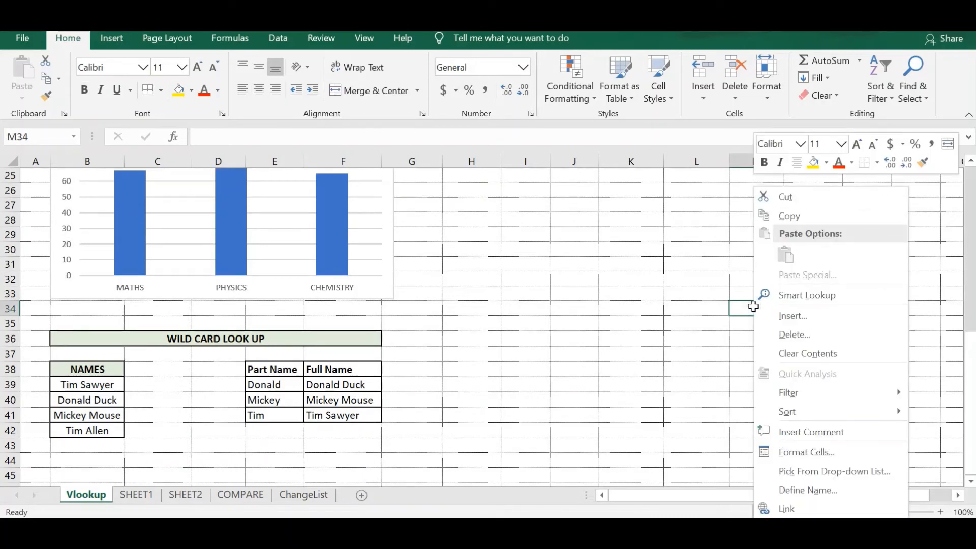
key("Escape")
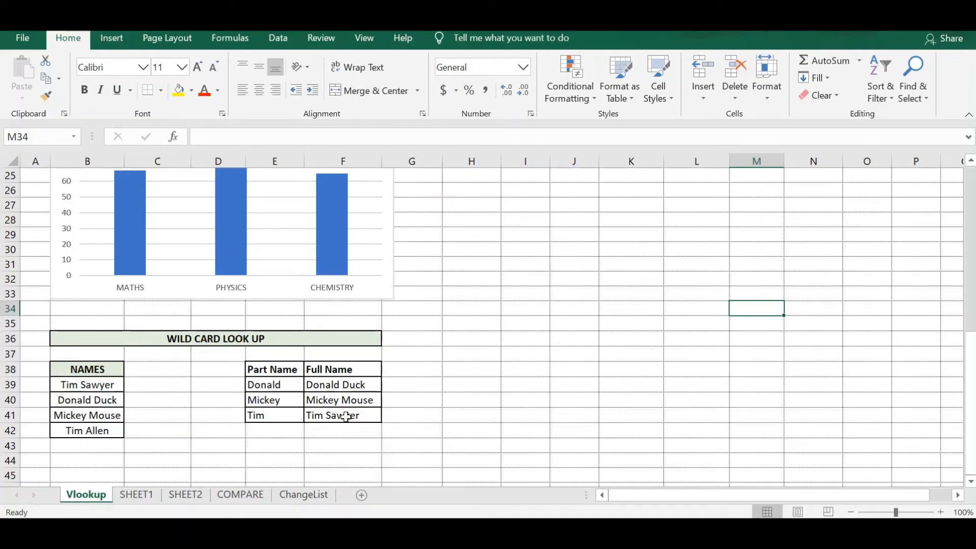
left_click_drag(344, 399, 345, 407)
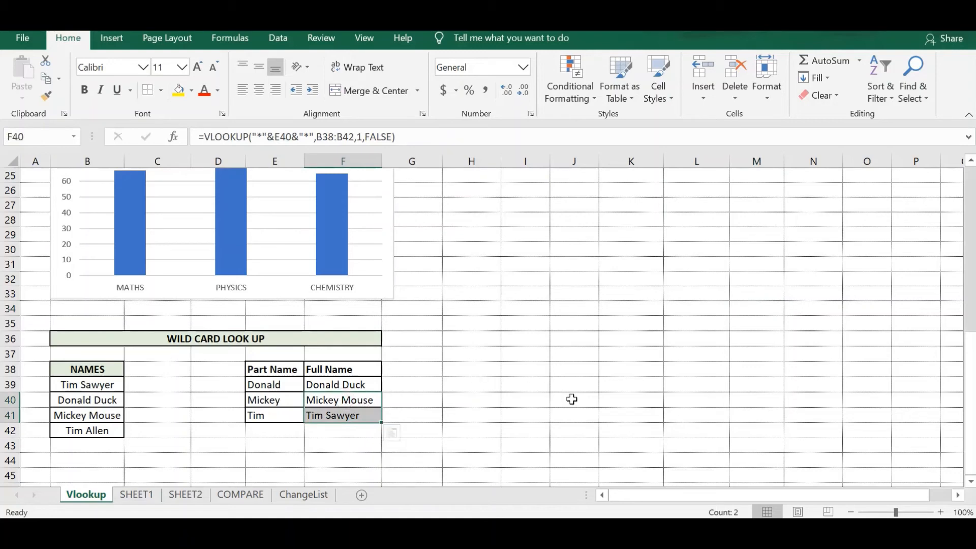
key("Delete")
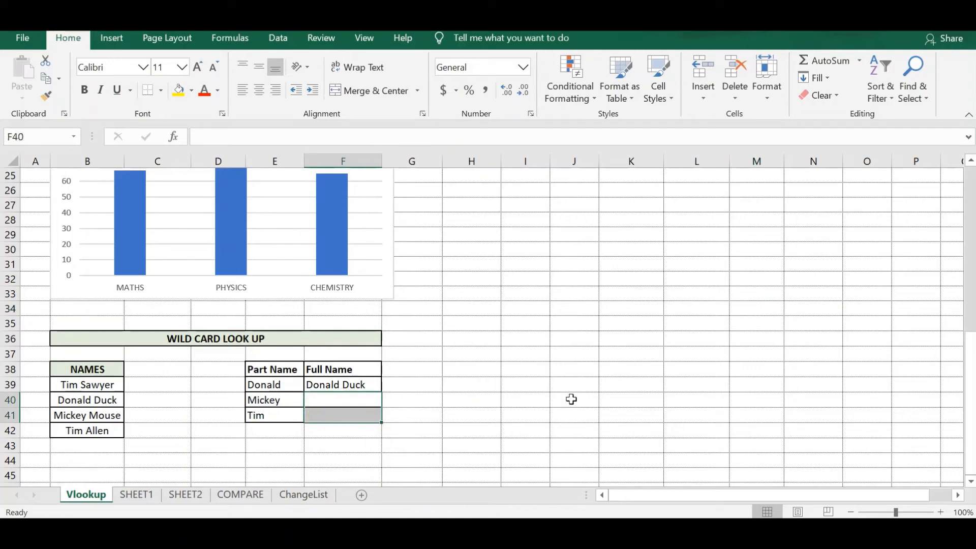
left_click(450, 306)
Compare the NAMES list in B38:B42 with the part names in E39:E41 and examine the wildcard VLOOKUP formula in F39.
left_click_drag(76, 368, 84, 426)
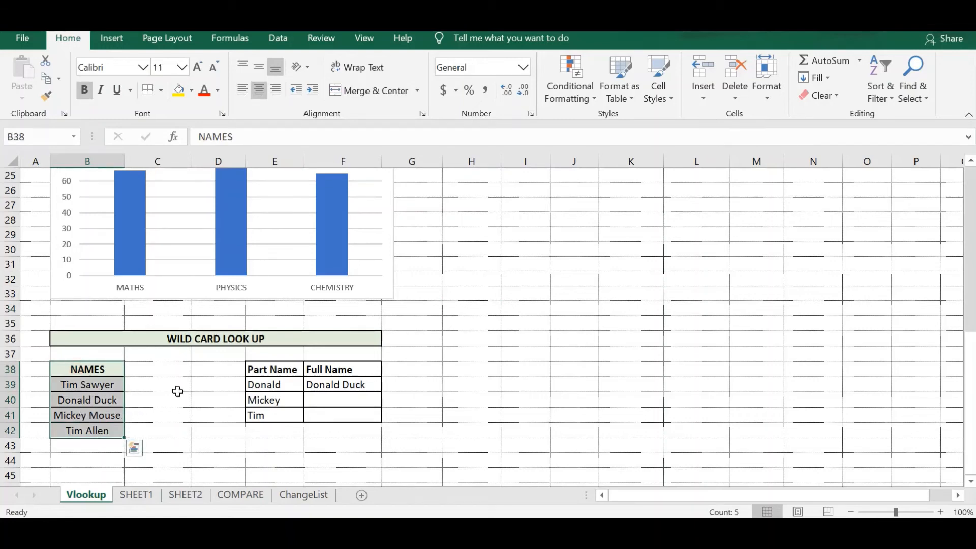
left_click(181, 409)
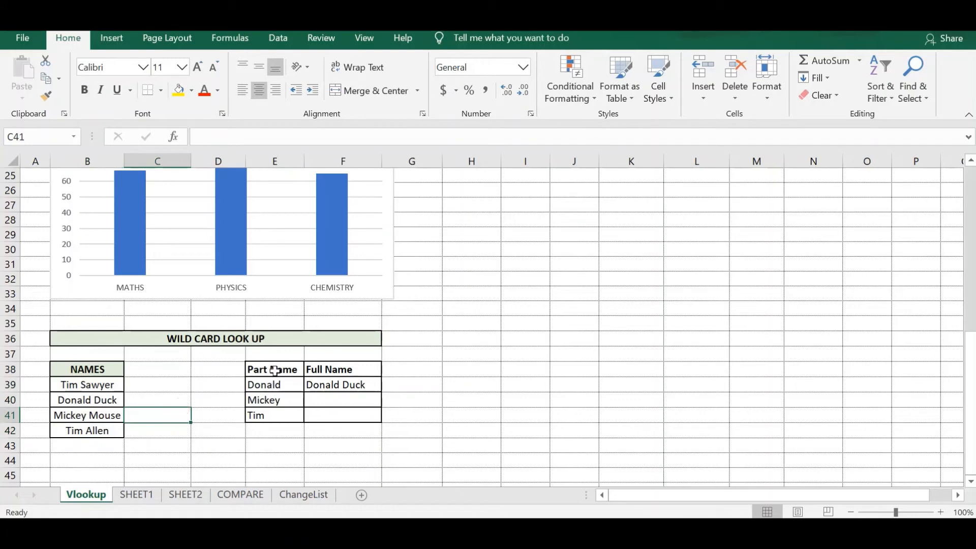
left_click_drag(273, 370, 274, 420)
left_click(277, 386)
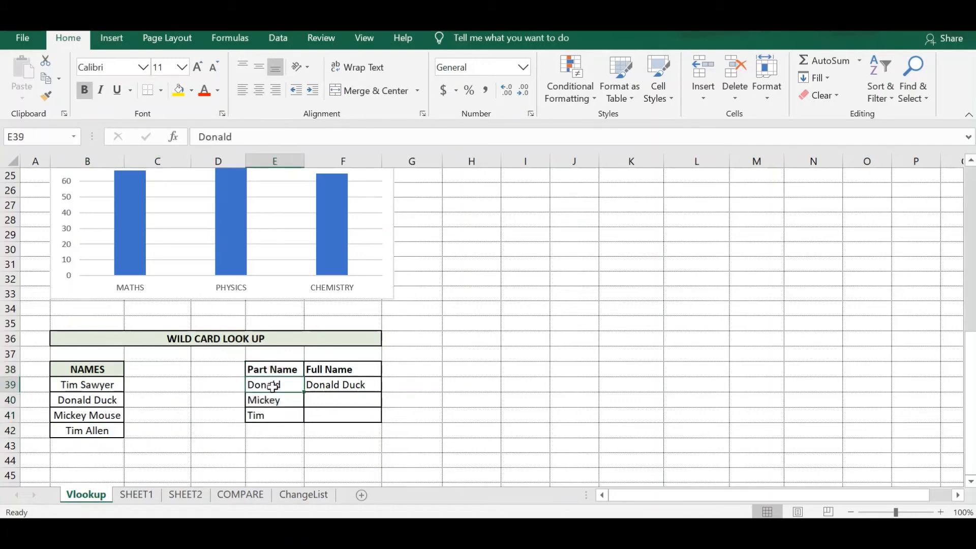
left_click(267, 401)
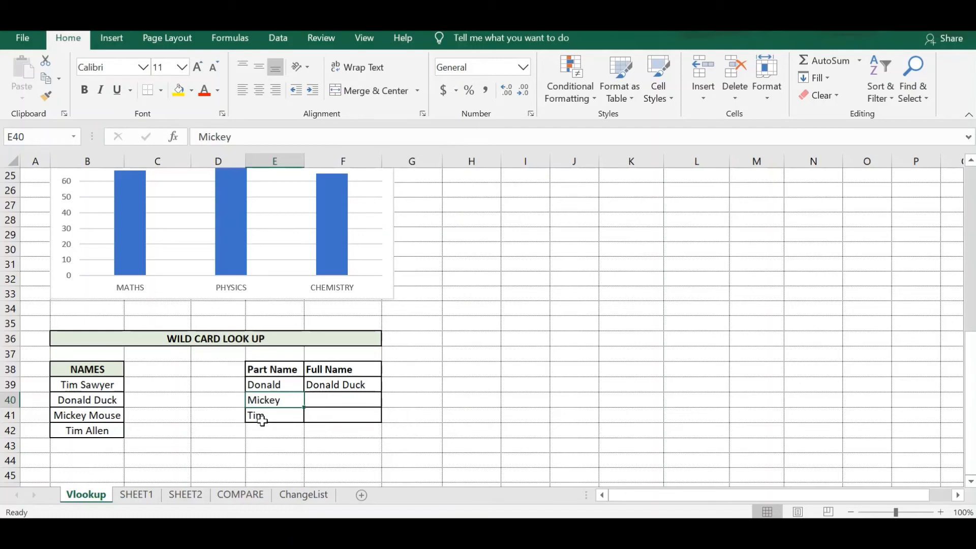
left_click(85, 404)
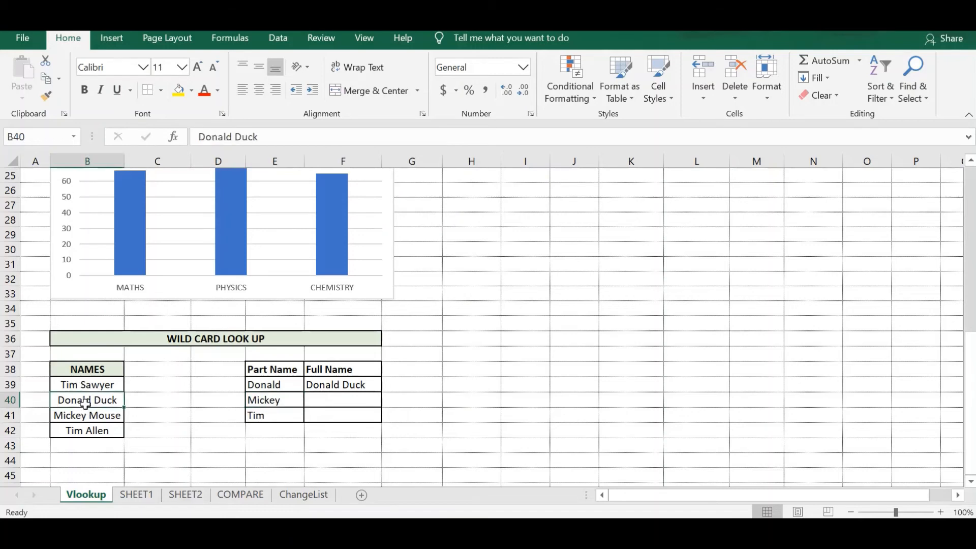
left_click(334, 390)
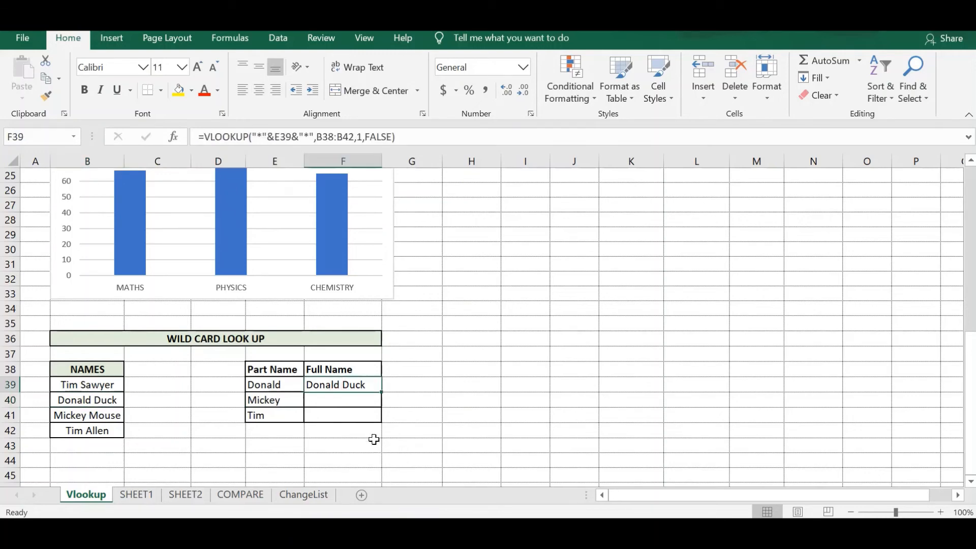
Begin a VLOOKUP formula in F40 with "*"&E40&"*" as the lookup value.
left_click(322, 403)
double_click(321, 404)
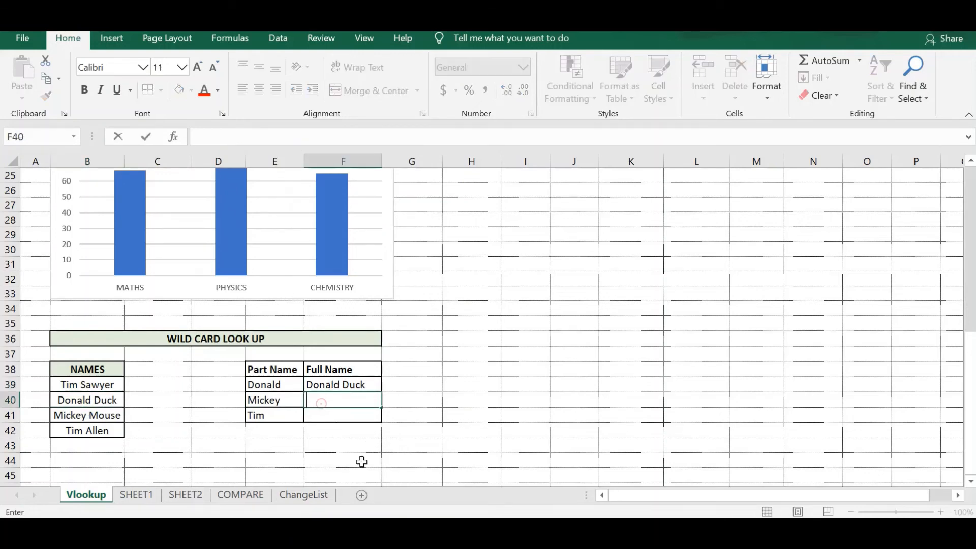
type("=")
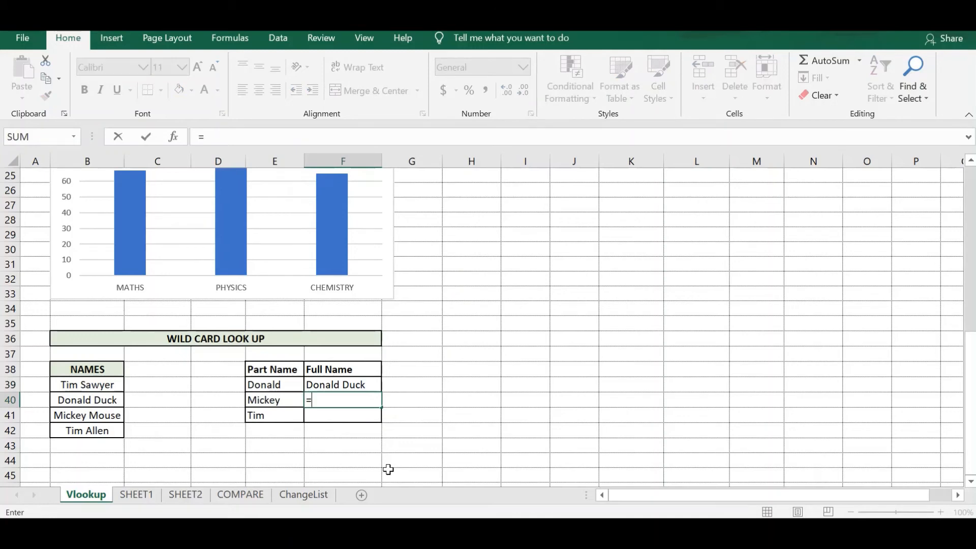
type("vlo")
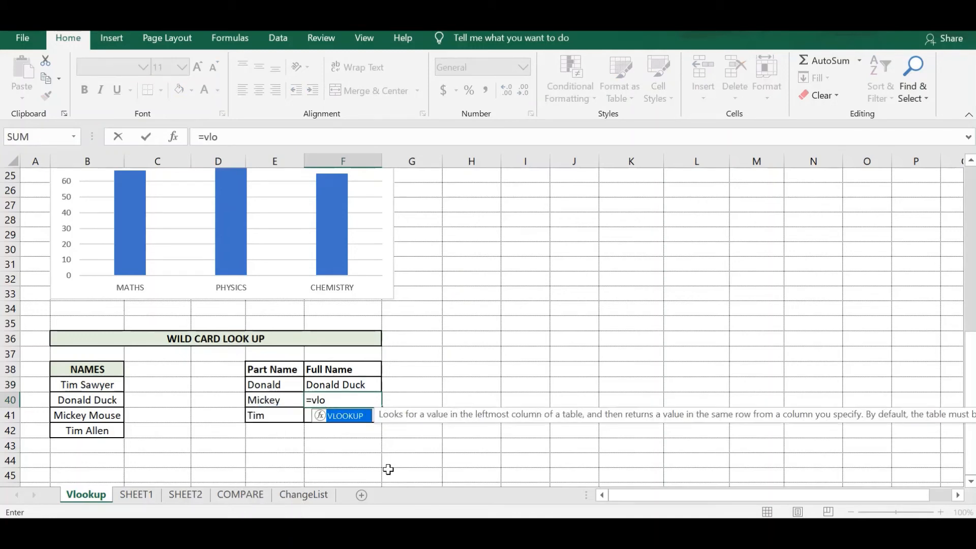
double_click(359, 417)
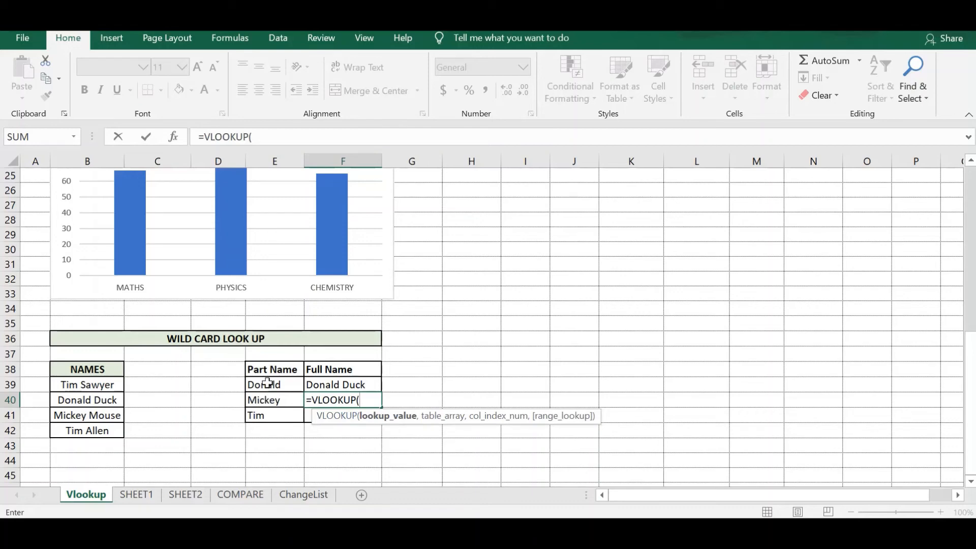
type("\"*\"&")
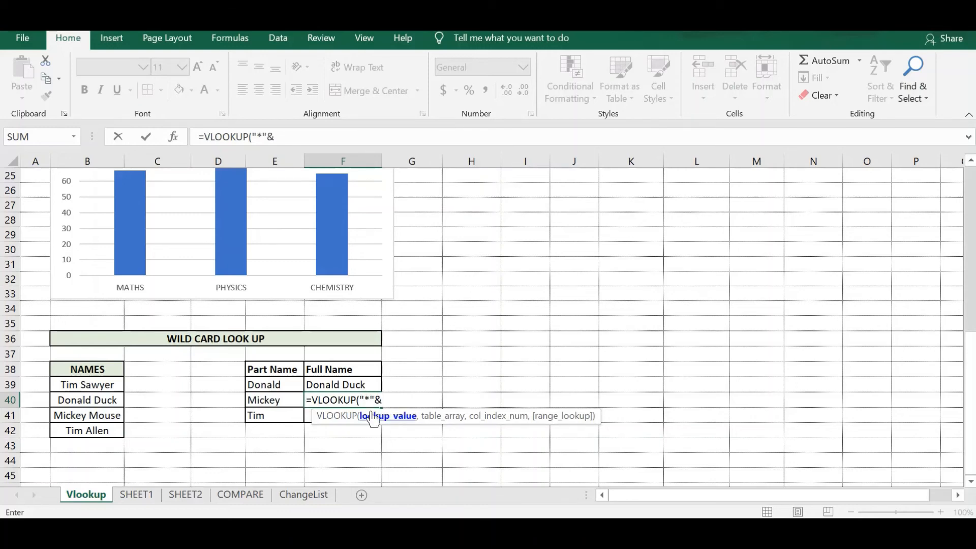
left_click(280, 402)
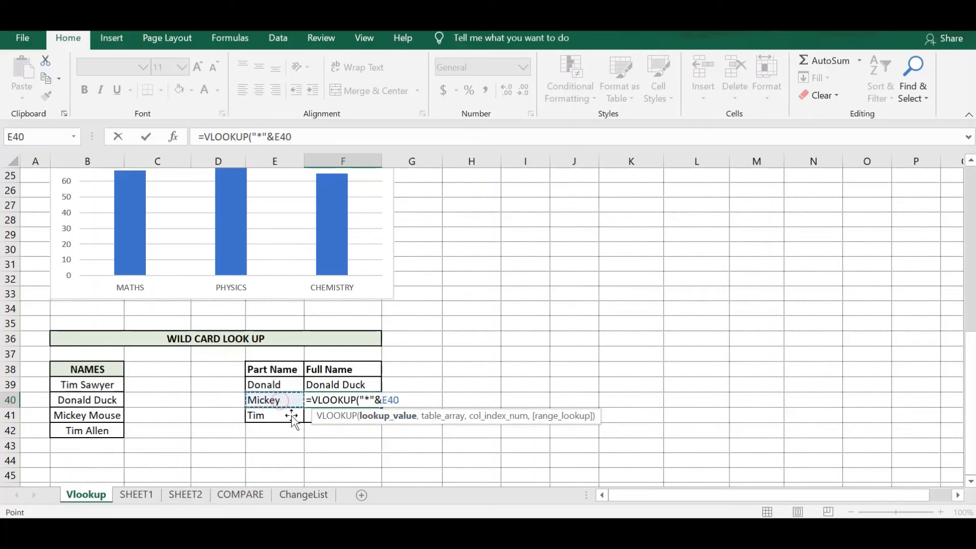
type("7")
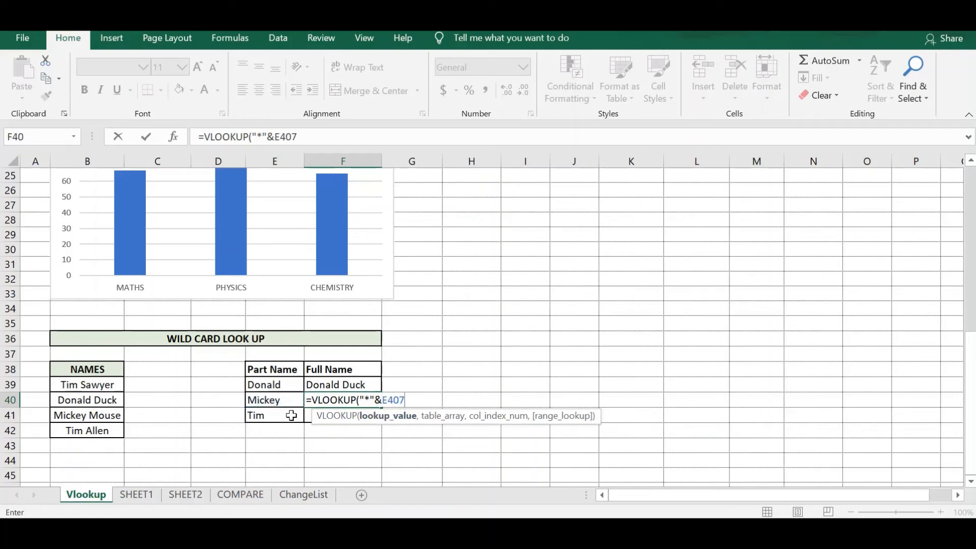
key("BackSpace")
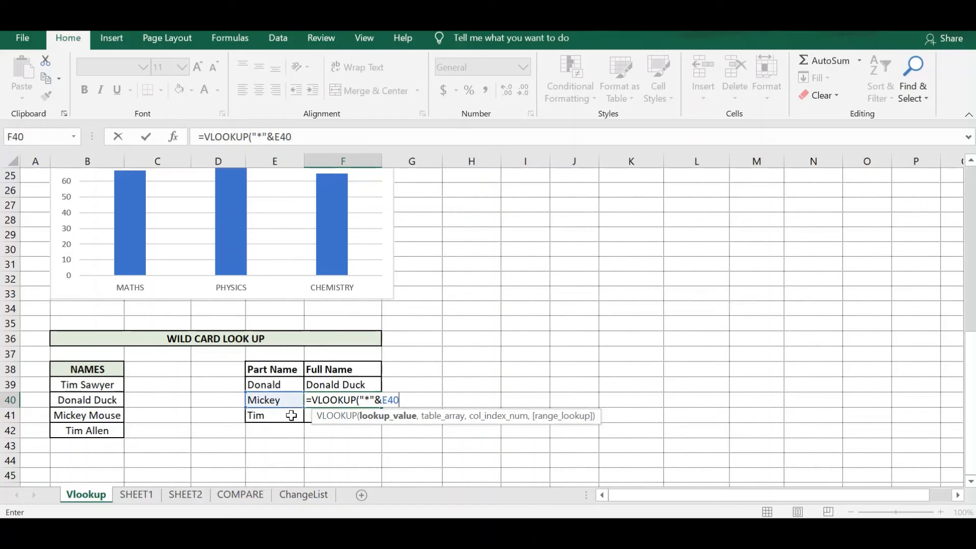
type("&\"*\"")
type(",")
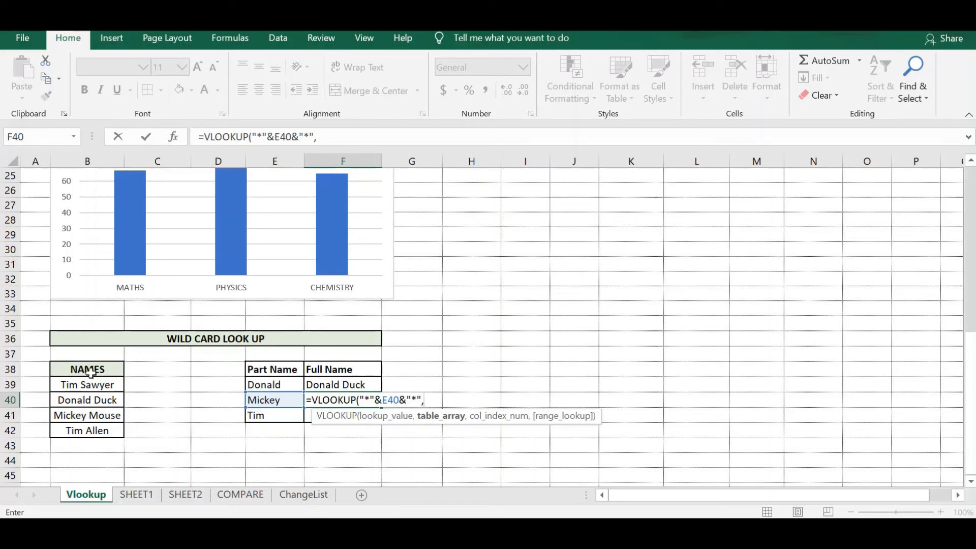
Complete the F40 VLOOKUP with table array B38:B42, column index number 1 and FALSE for an exact match.
left_click_drag(89, 371, 97, 431)
type(",")
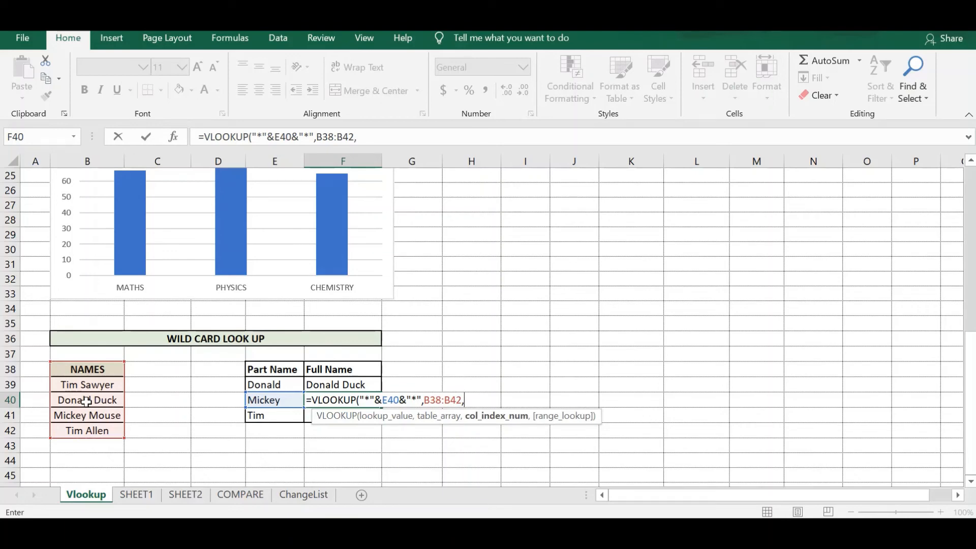
type("1,")
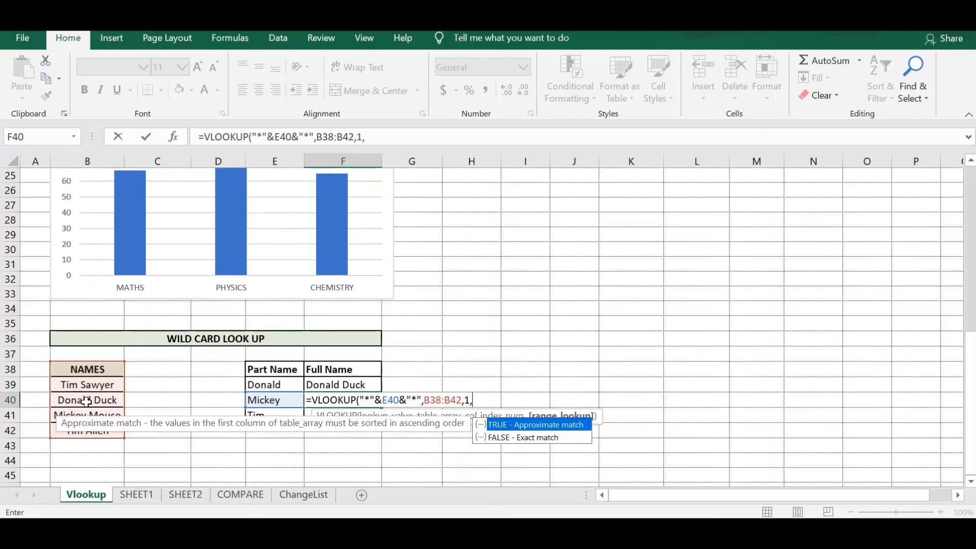
double_click(509, 437)
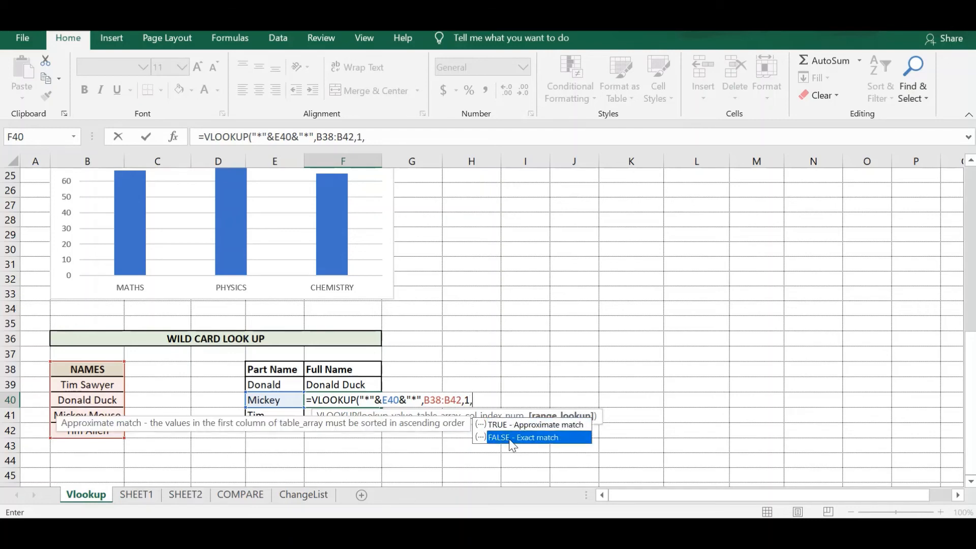
type(")")
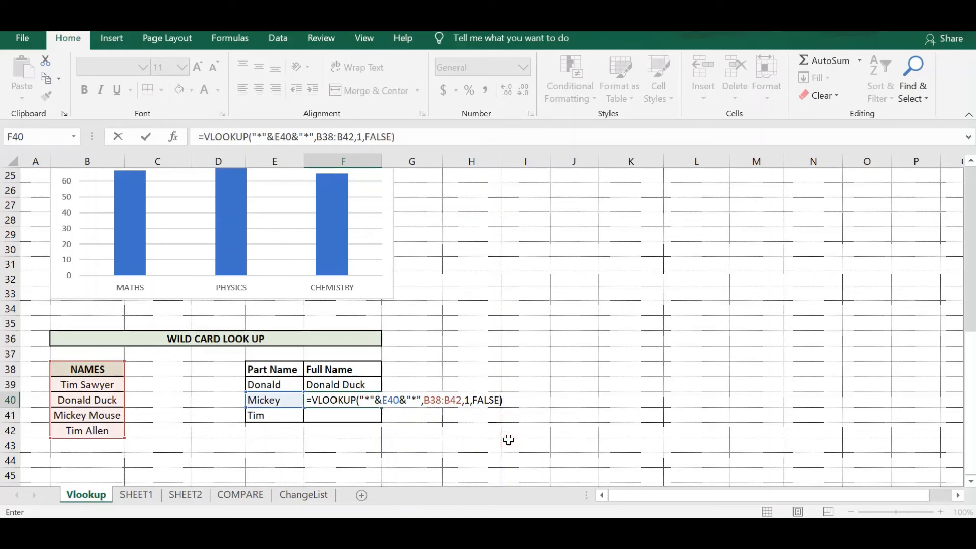
key("Return")
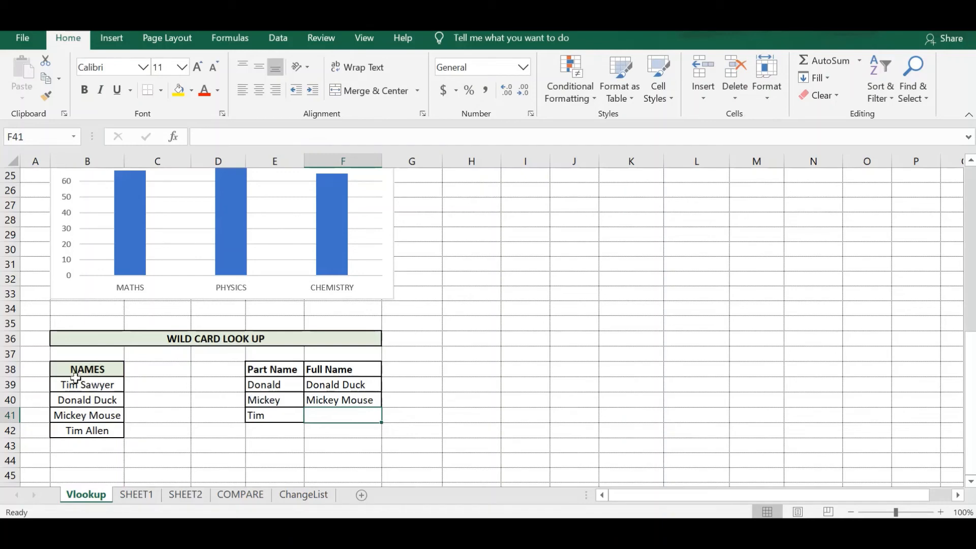
Check the F40 lookup against the matching entry in the NAMES list, and compare the two entries containing Tim in B39 and B42.
left_click(92, 416)
left_click(351, 400)
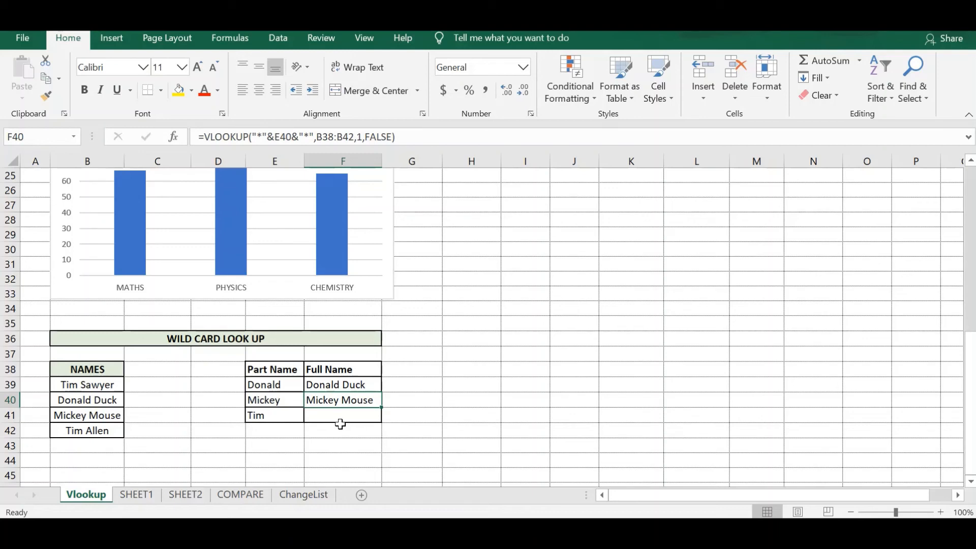
left_click(339, 422)
double_click(350, 417)
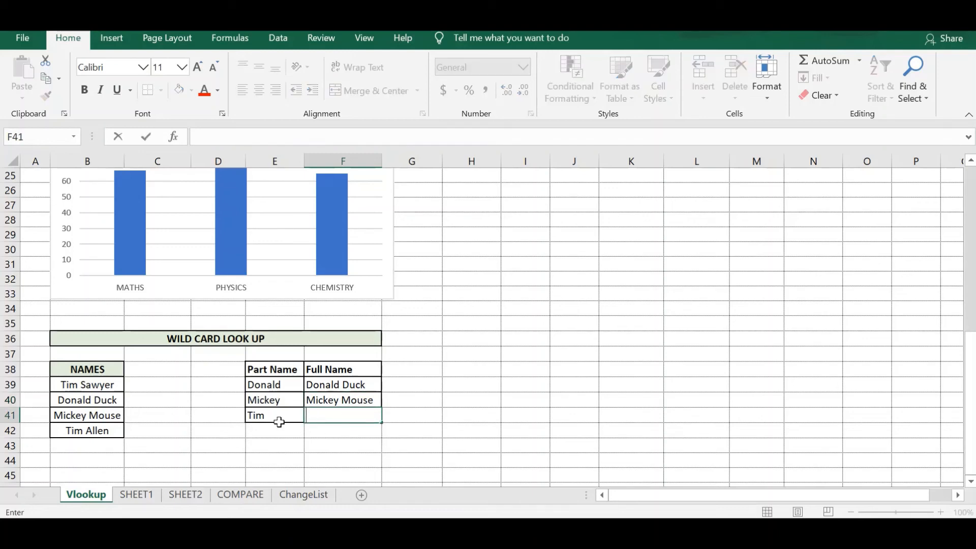
left_click(83, 388)
left_click(86, 436)
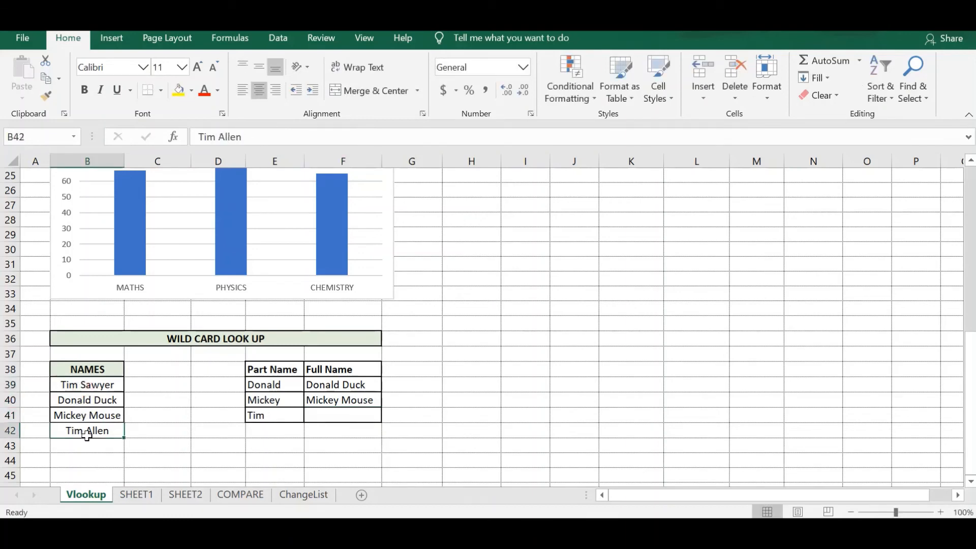
left_click(96, 389)
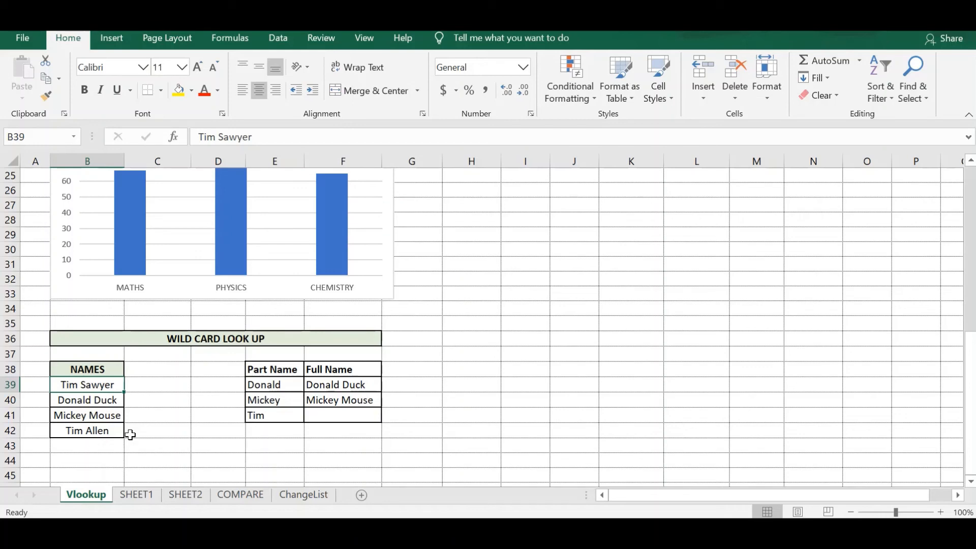
Begin a VLOOKUP formula in F41 with "*"&E41"*" as the lookup value.
left_click(314, 415)
type("=")
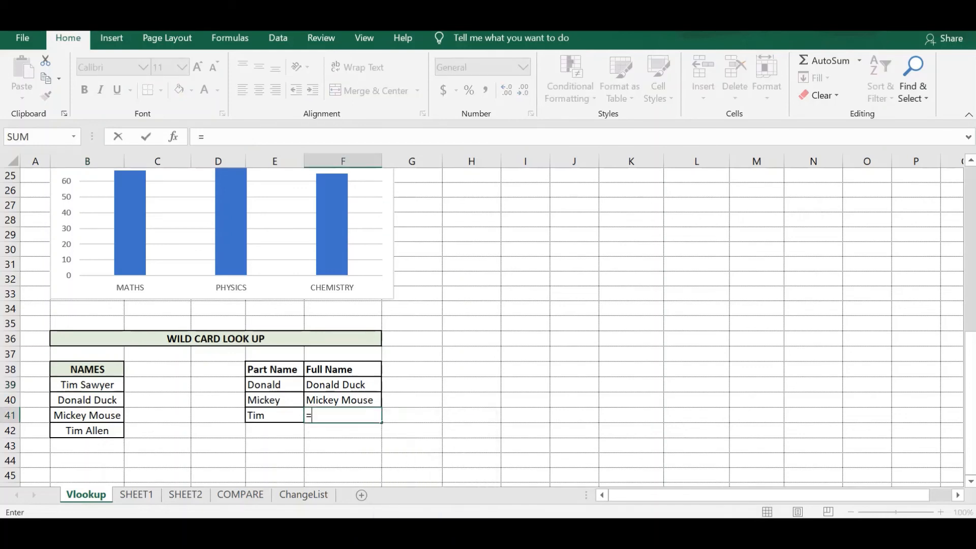
type("v")
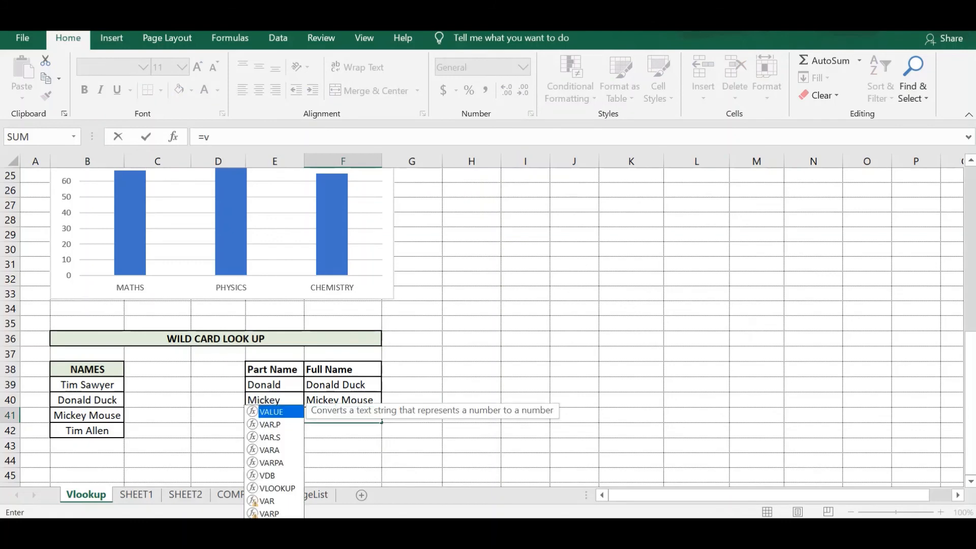
type("loo")
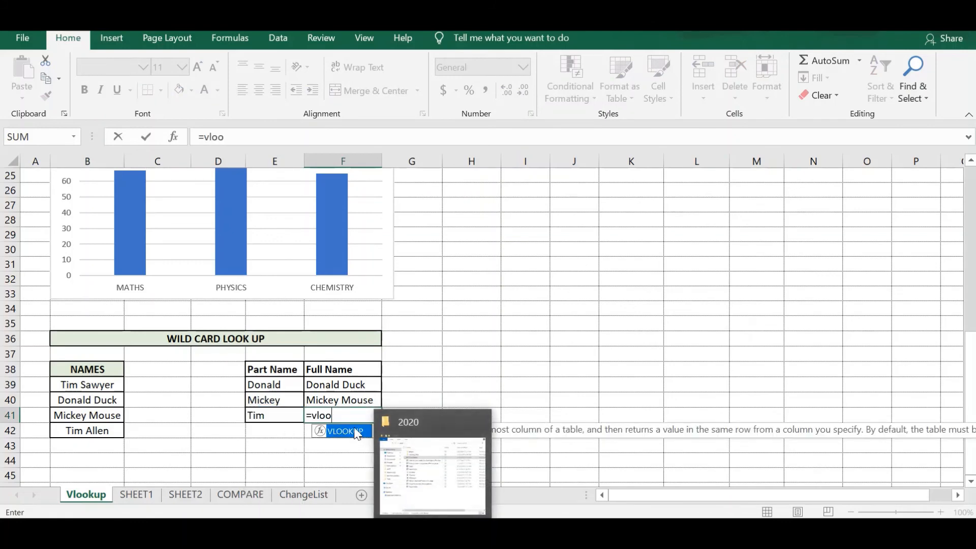
double_click(345, 431)
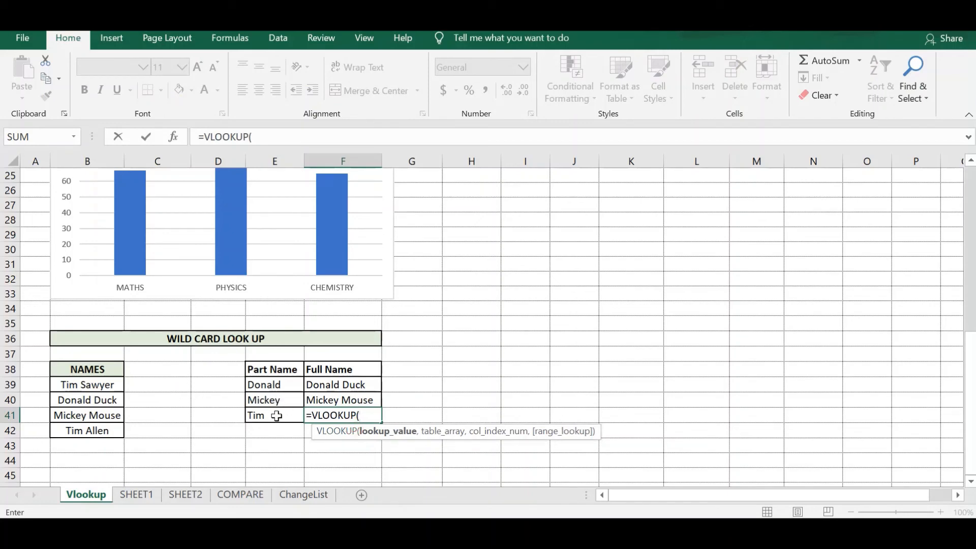
type("\"*\"&")
left_click(278, 418)
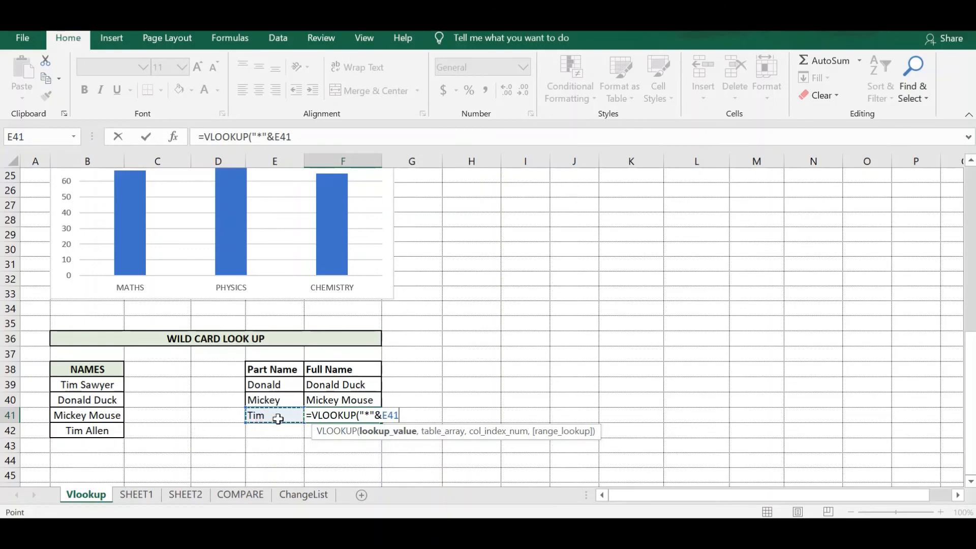
type("\"*\",")
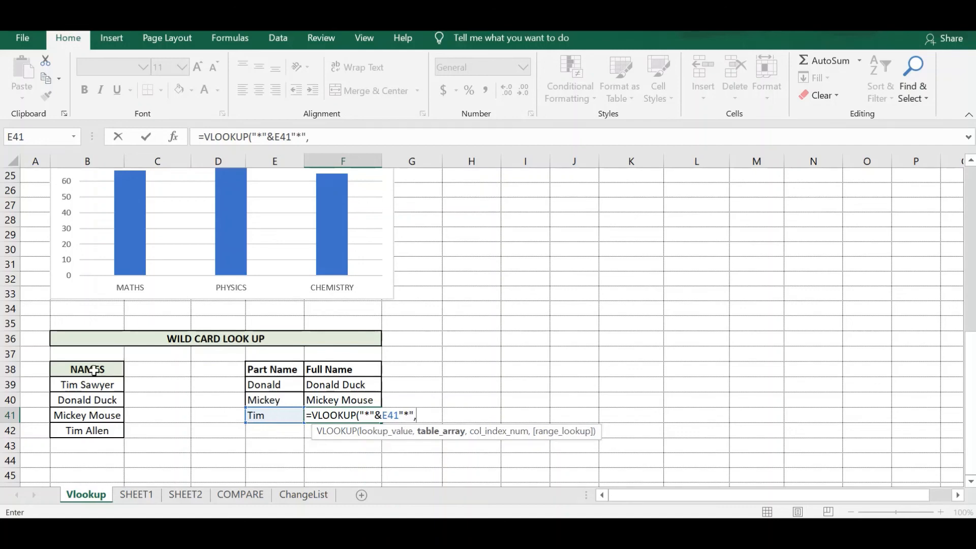
Give the F41 VLOOKUP table array B38:B42, column index number 1 and FALSE for an exact match, and try to enter it.
left_click_drag(96, 368, 98, 429)
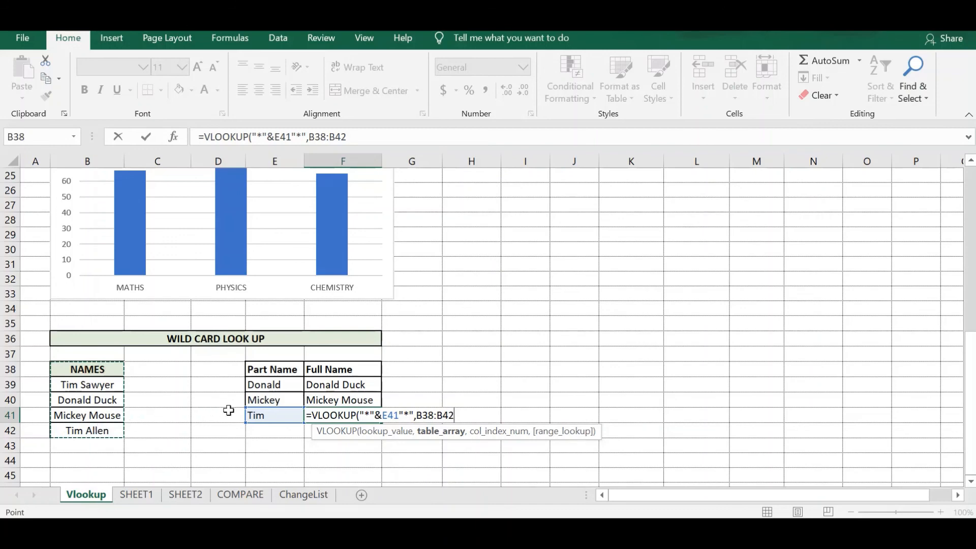
type(",1")
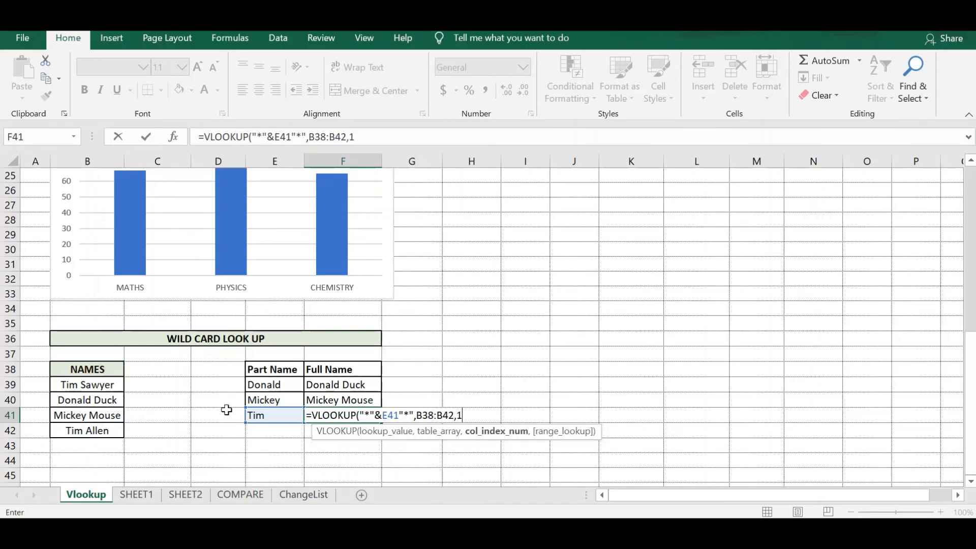
type(",")
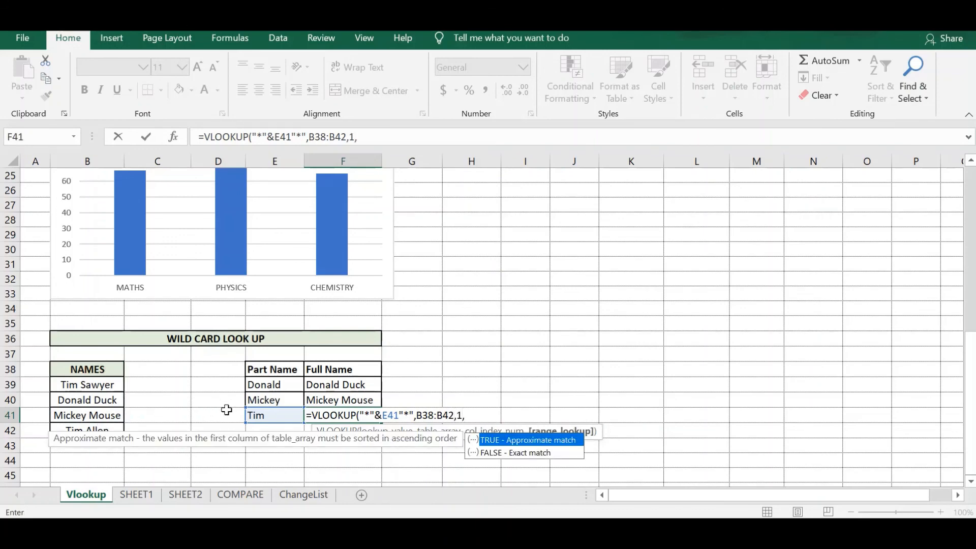
double_click(506, 452)
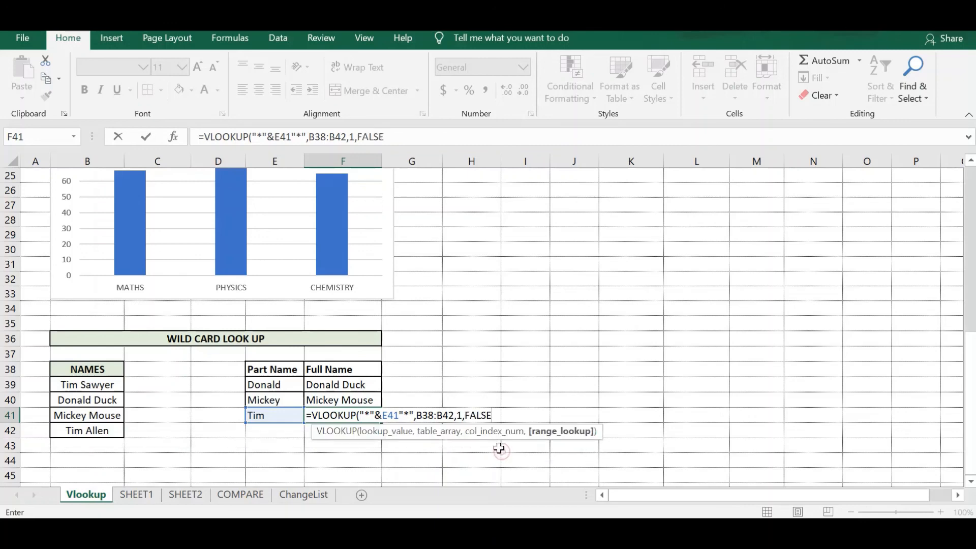
type(")")
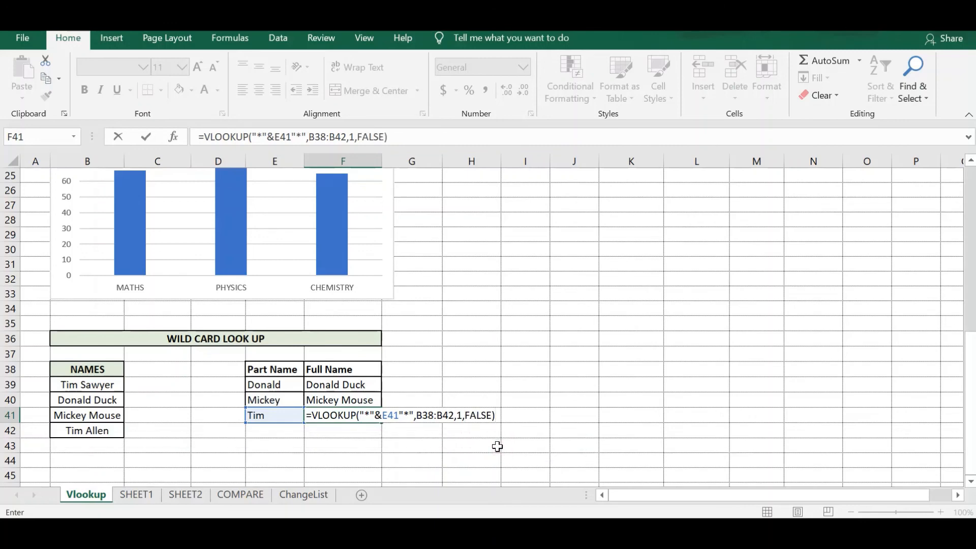
key("Return")
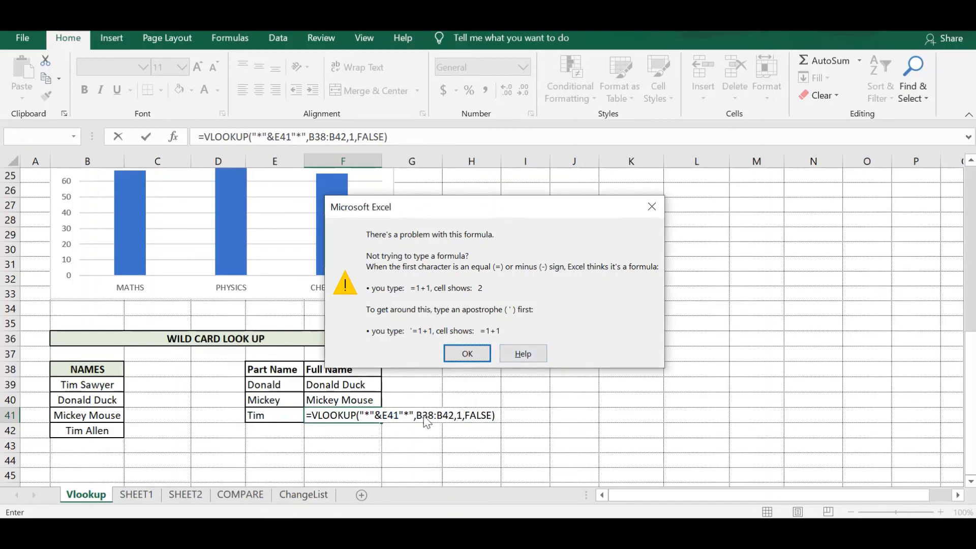
Correct the lookup value in F41 to "*"&E41&"*" by adding the missing ampersand, and enter the formula.
left_click(468, 354)
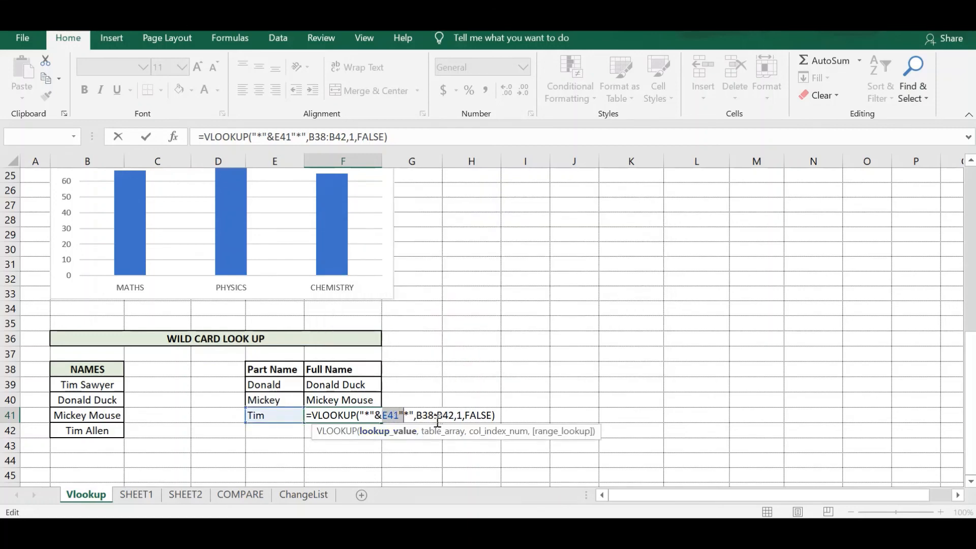
left_click(404, 417)
type("&")
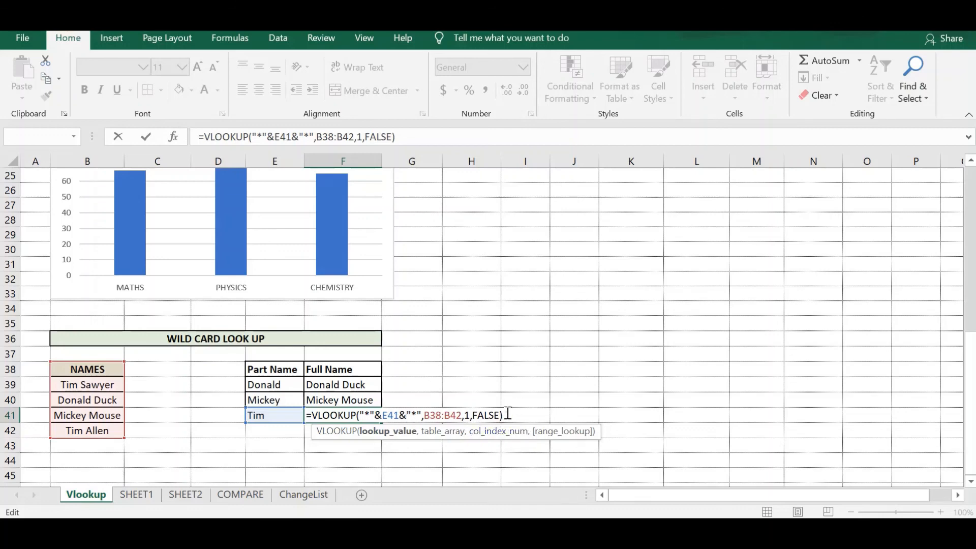
key("Return")
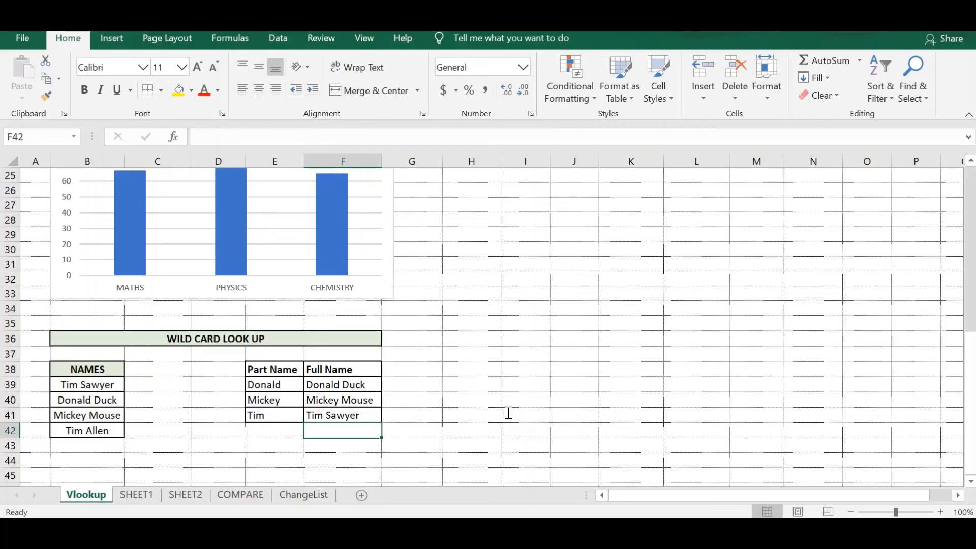
Compare the two NAMES entries containing Tim in B39 and B42 with the lookup result and formula in F41.
left_click(95, 383)
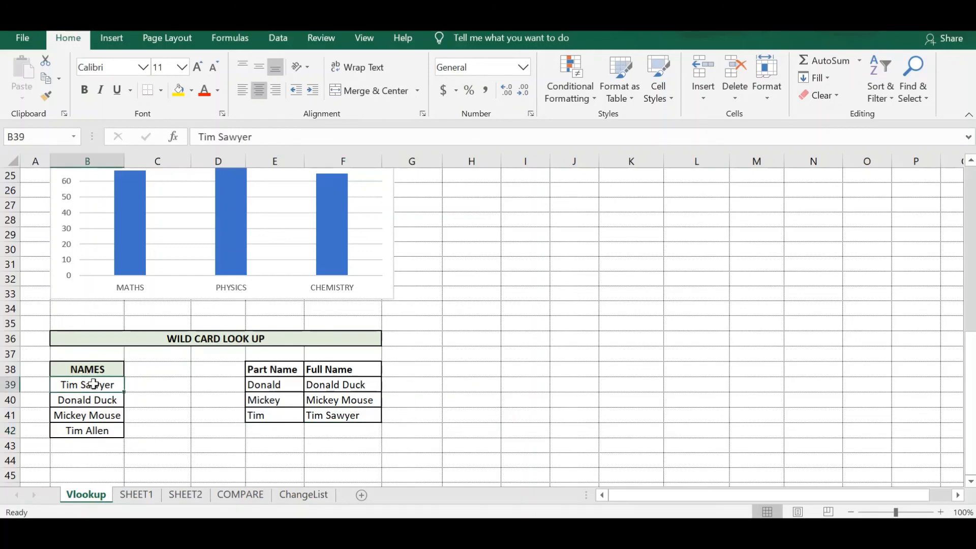
left_click(102, 436)
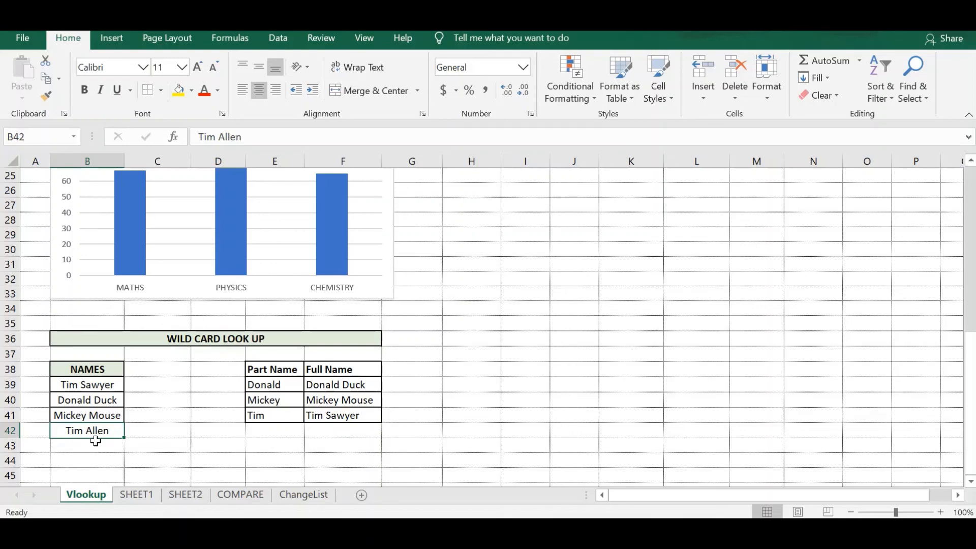
left_click(341, 414)
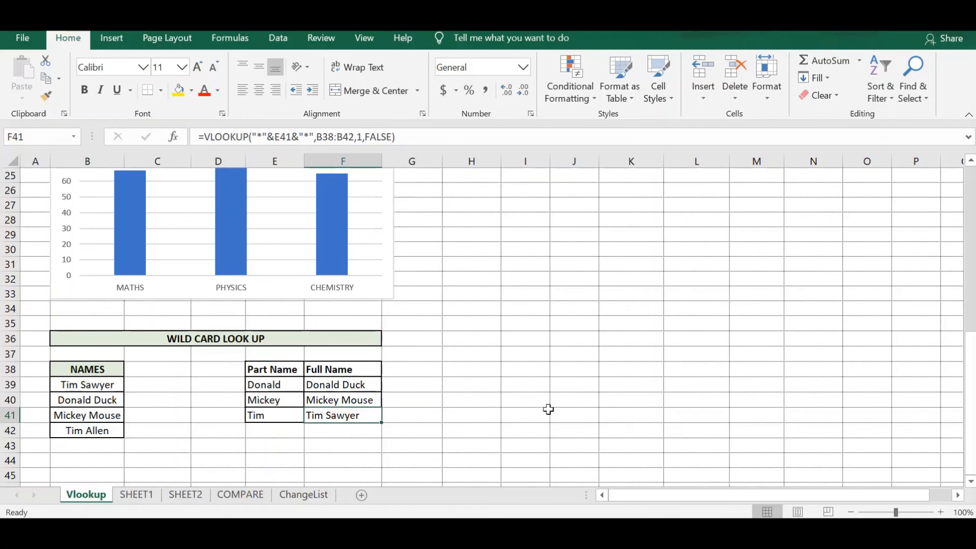